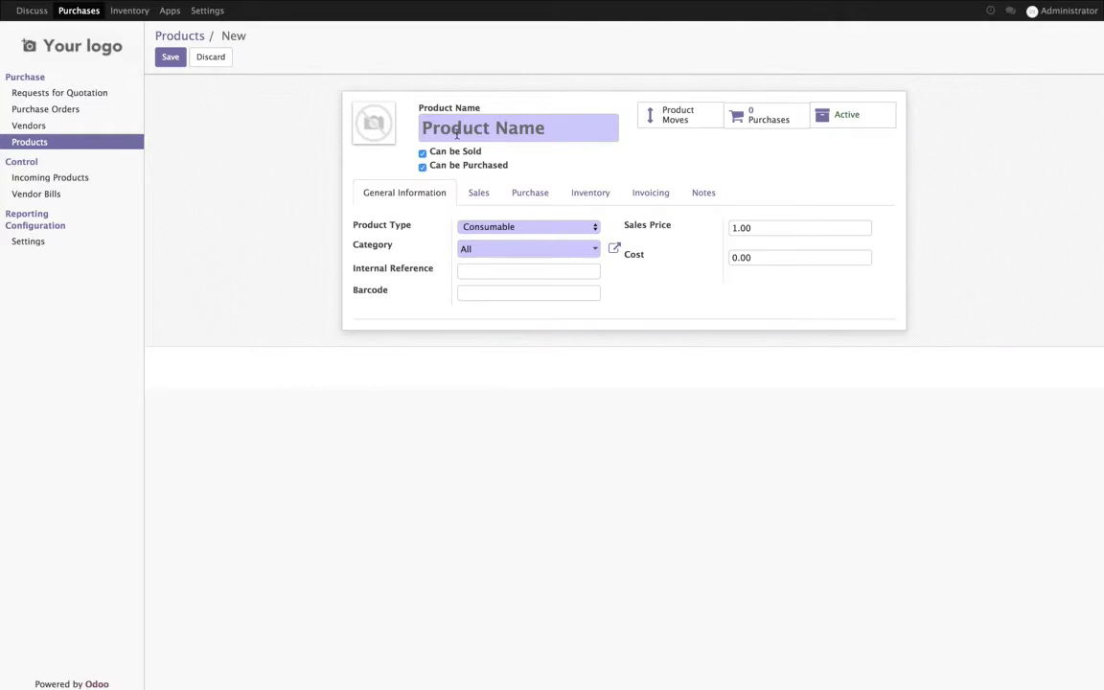
Give the new product the laptop.png image, name it Laptop, and set its type to Stockable Product.
{"action": "left_click", "coordinate": [381, 111]}
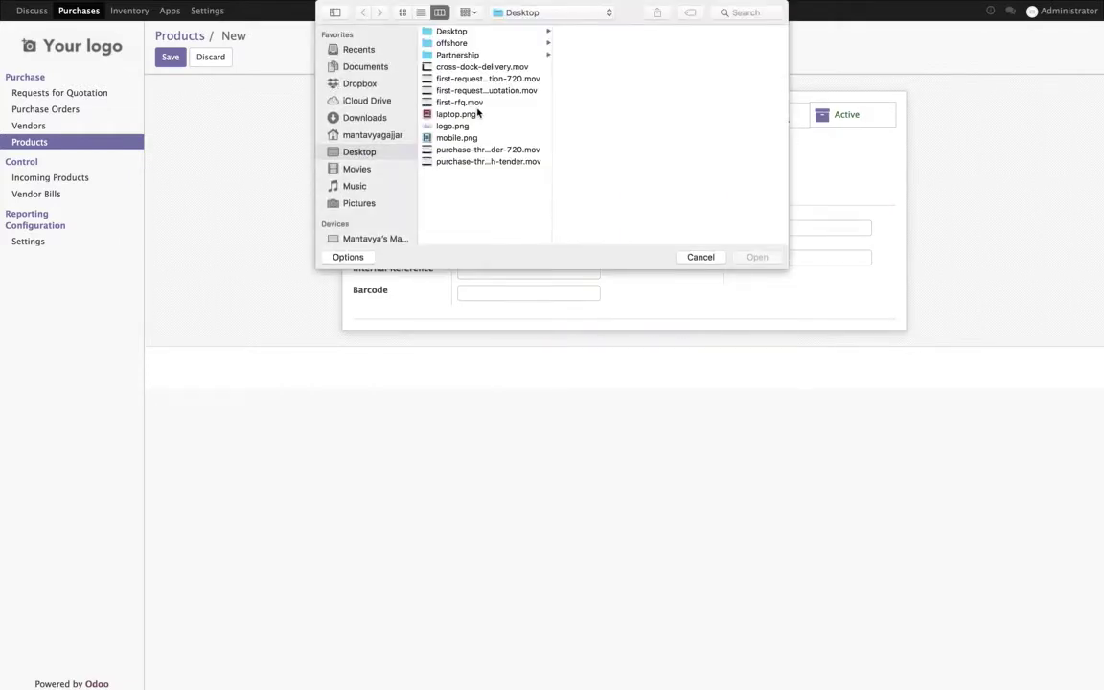
{"action": "double_click", "coordinate": [461, 116]}
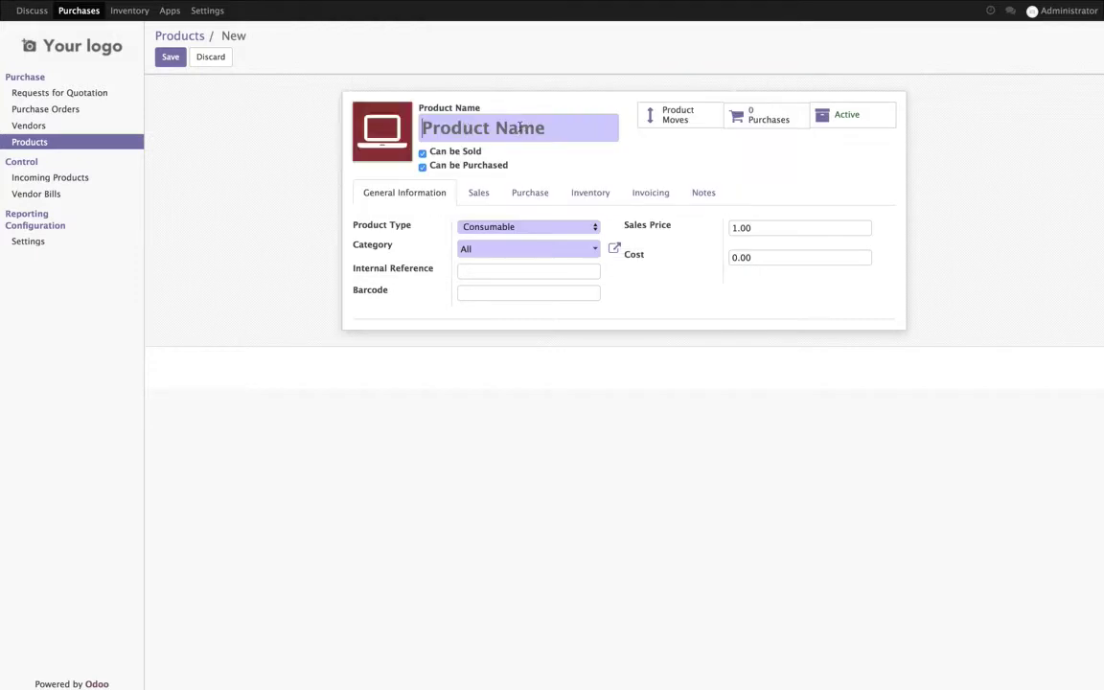
{"action": "type", "text": "Laptop"}
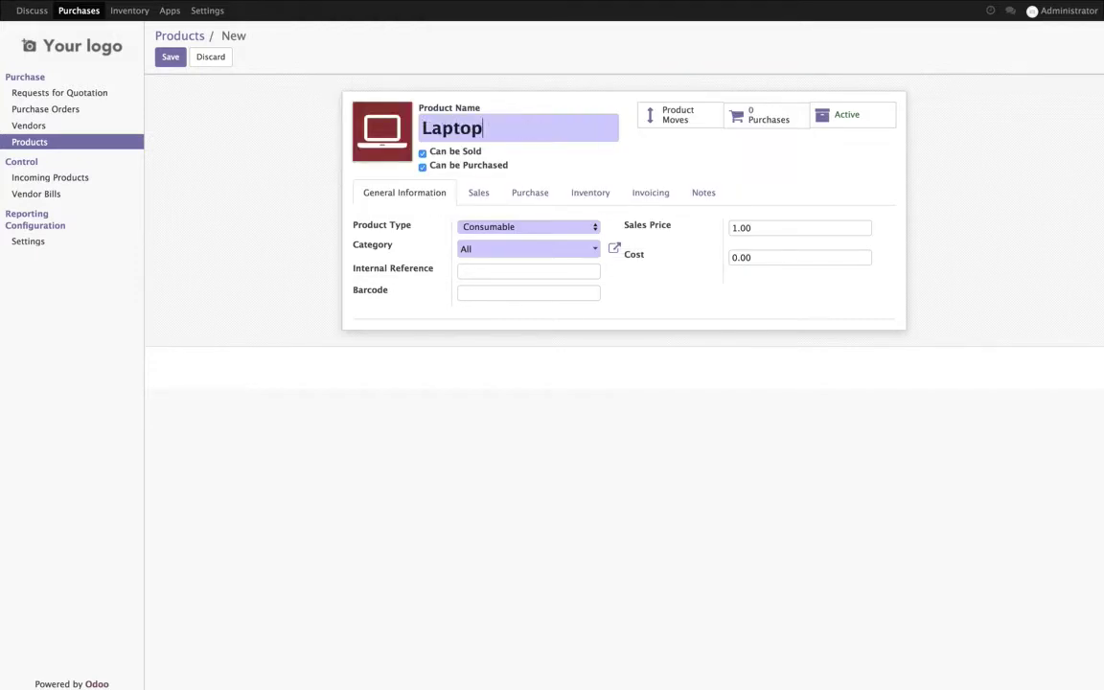
{"action": "left_click", "coordinate": [542, 228]}
{"action": "left_click", "coordinate": [539, 252]}
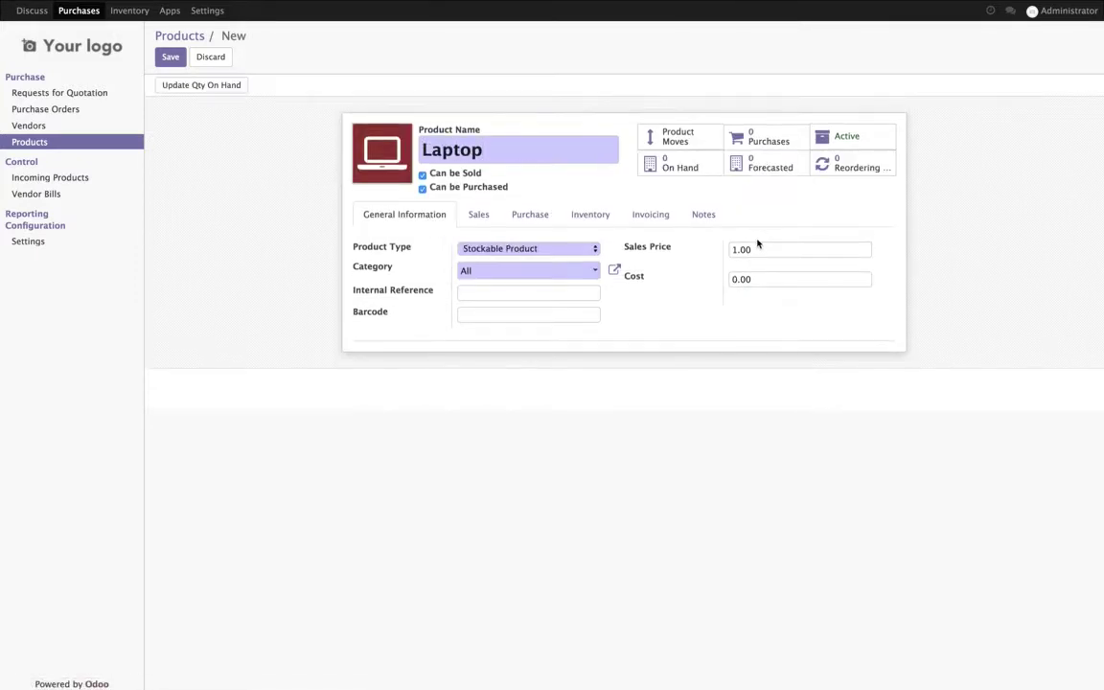
Set the Laptop's sales price to 10 and its cost to 640.
{"action": "left_click", "coordinate": [756, 247]}
{"action": "type", "text": "10"}
{"action": "left_click", "coordinate": [765, 278]}
{"action": "type", "text": "640"}
Start a vendor entry in the Laptop's purchase information and create China Export as its vendor.
{"action": "left_click", "coordinate": [533, 216]}
{"action": "left_click", "coordinate": [586, 215]}
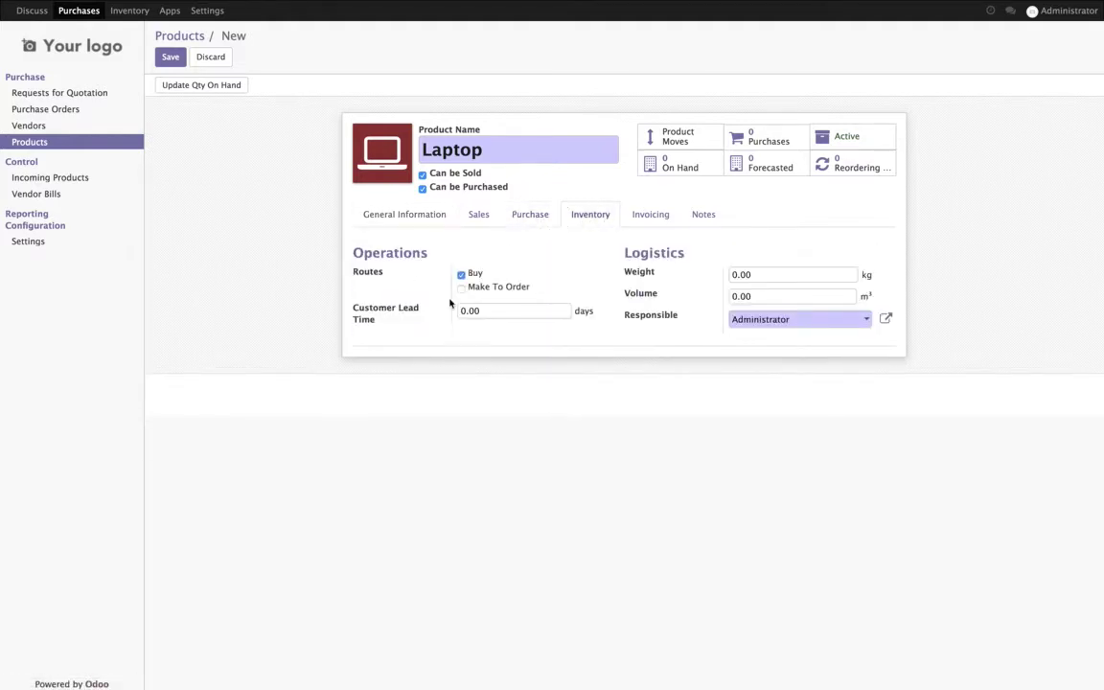
{"action": "left_click", "coordinate": [528, 217]}
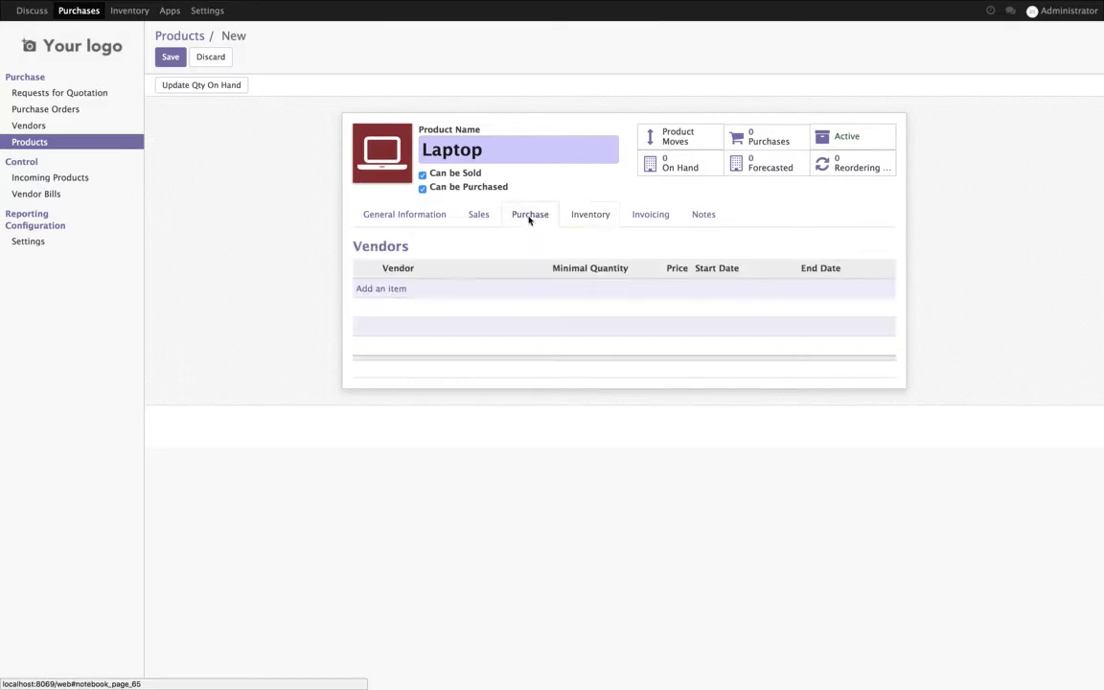
{"action": "left_click", "coordinate": [388, 293]}
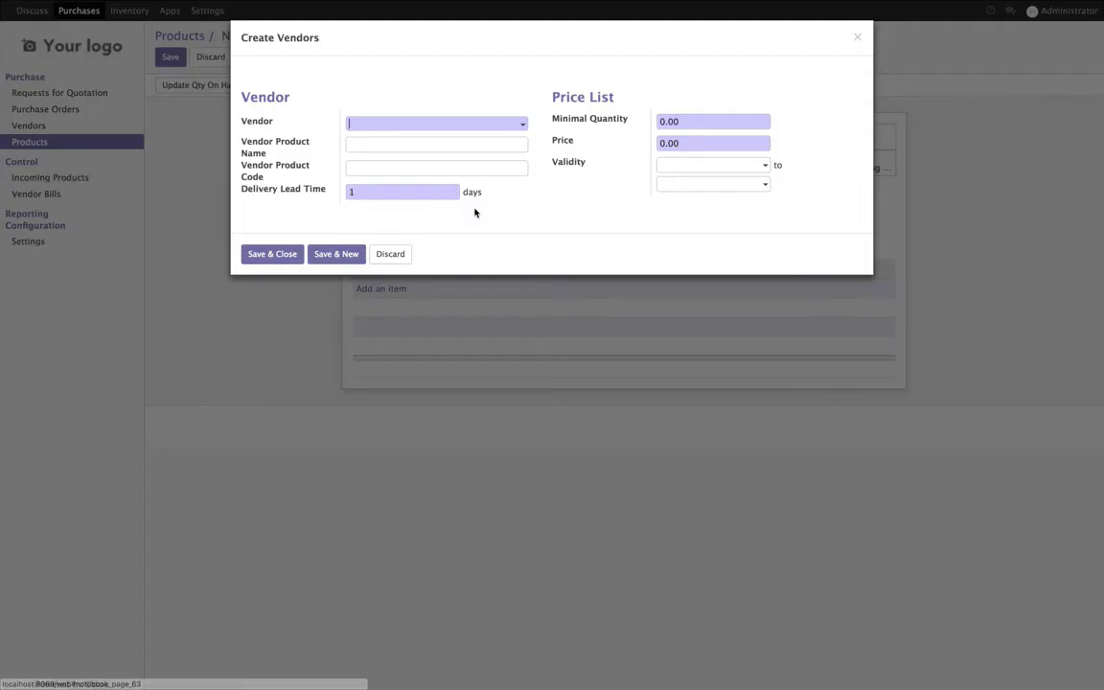
{"action": "type", "text": "Chin"}
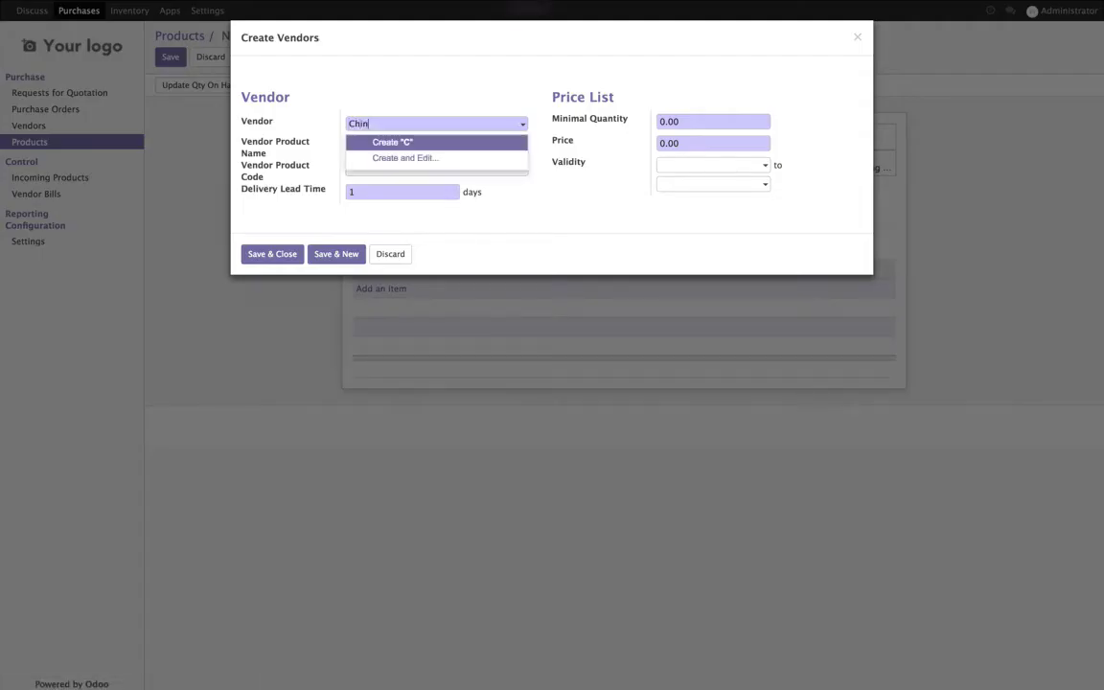
{"action": "type", "text": "a Export"}
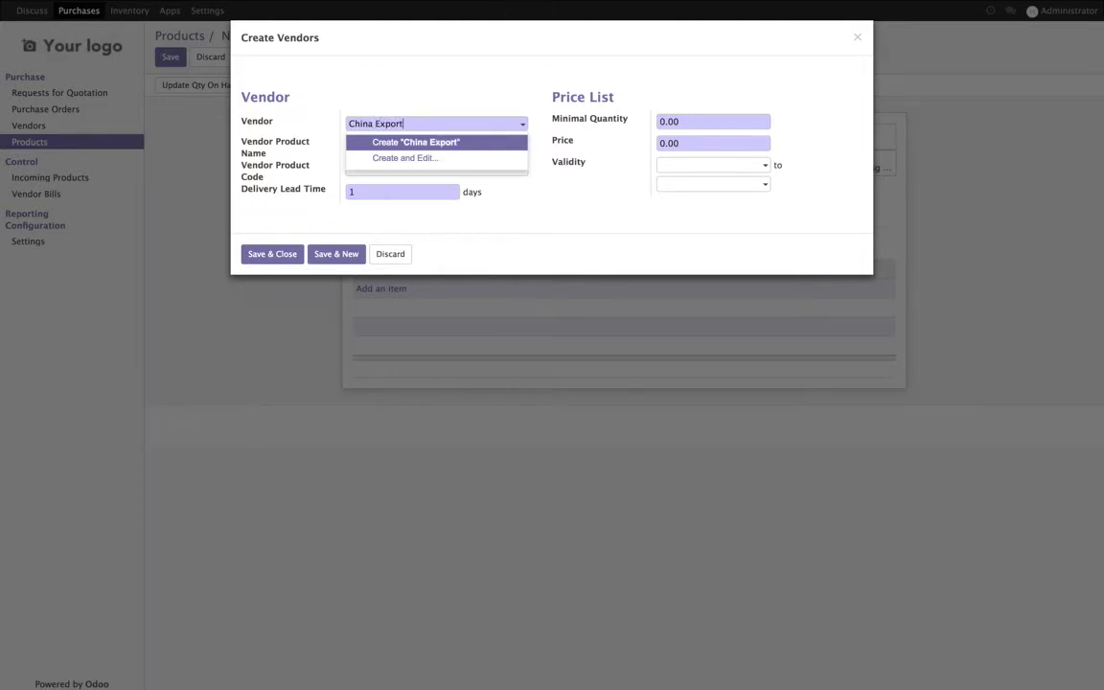
{"action": "key", "text": "Return"}
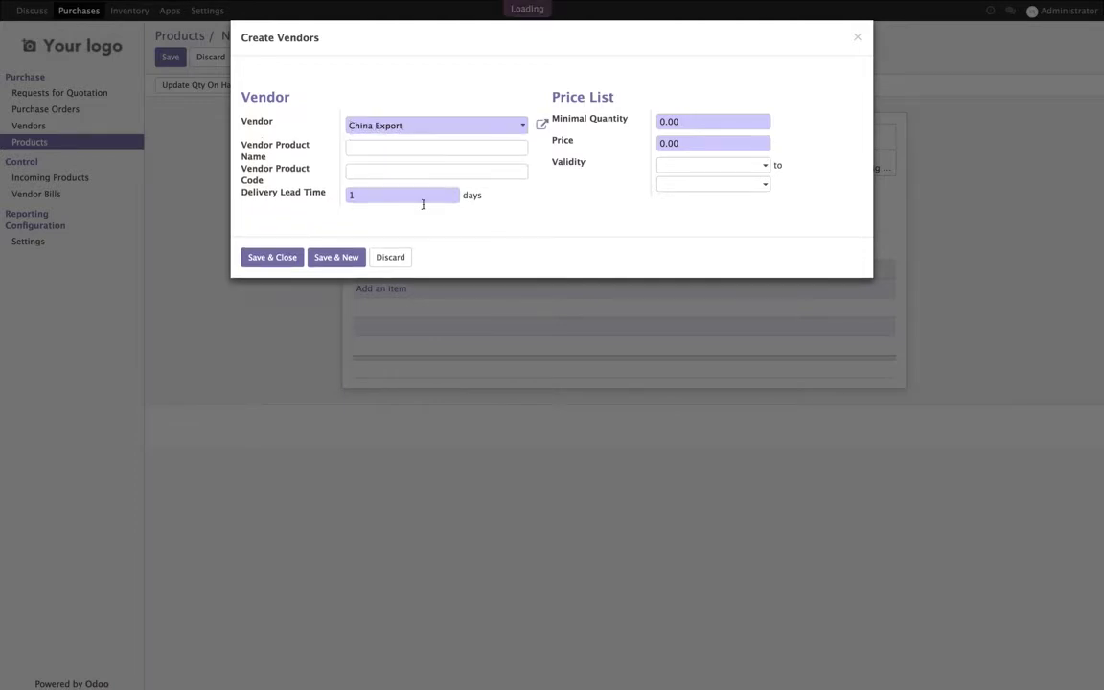
Set the vendor price to 650 with a minimal quantity of 1, and save the vendor entry and the product.
{"action": "left_click", "coordinate": [685, 141]}
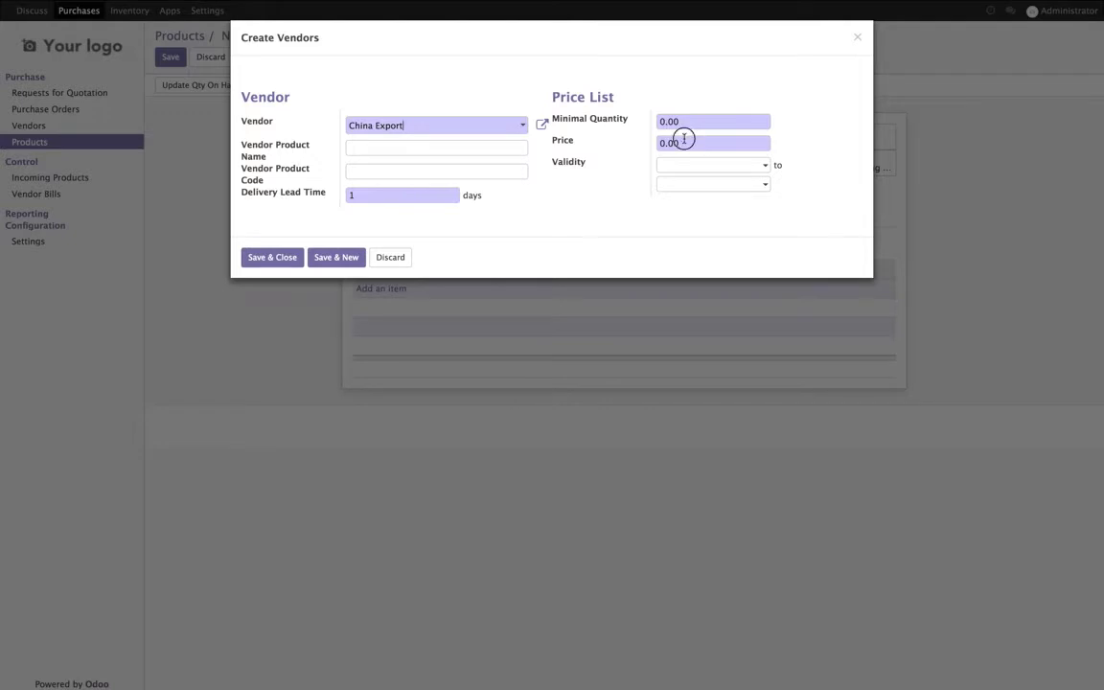
{"action": "type", "text": "650"}
{"action": "left_click", "coordinate": [708, 120]}
{"action": "type", "text": "1"}
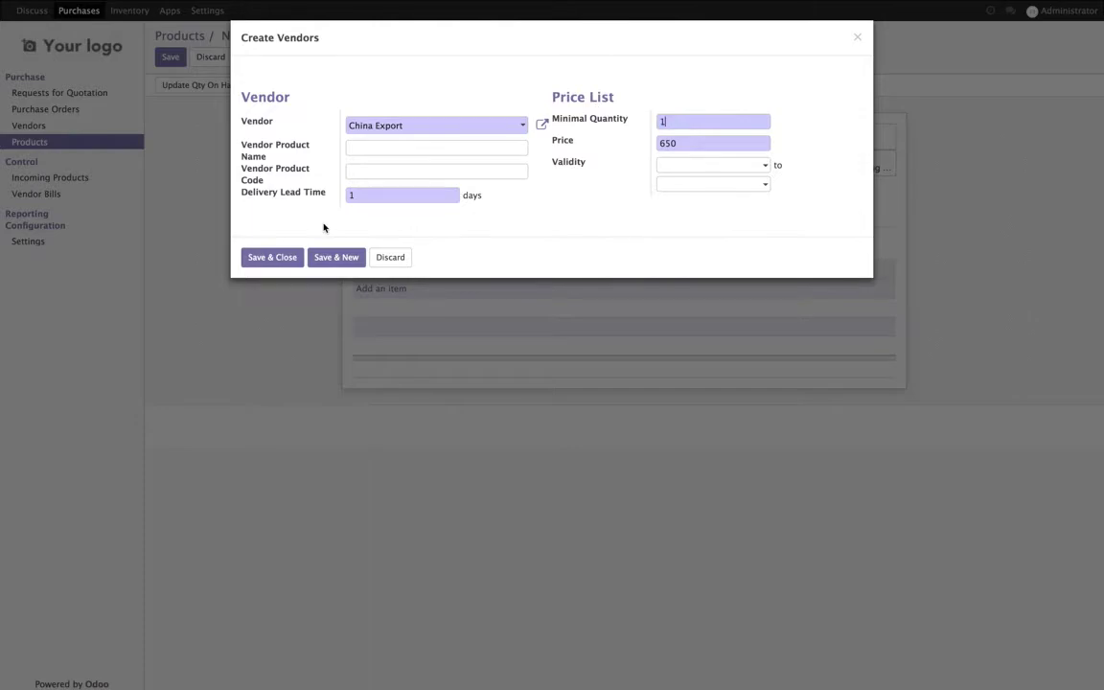
{"action": "left_click", "coordinate": [272, 256]}
{"action": "left_click", "coordinate": [171, 57]}
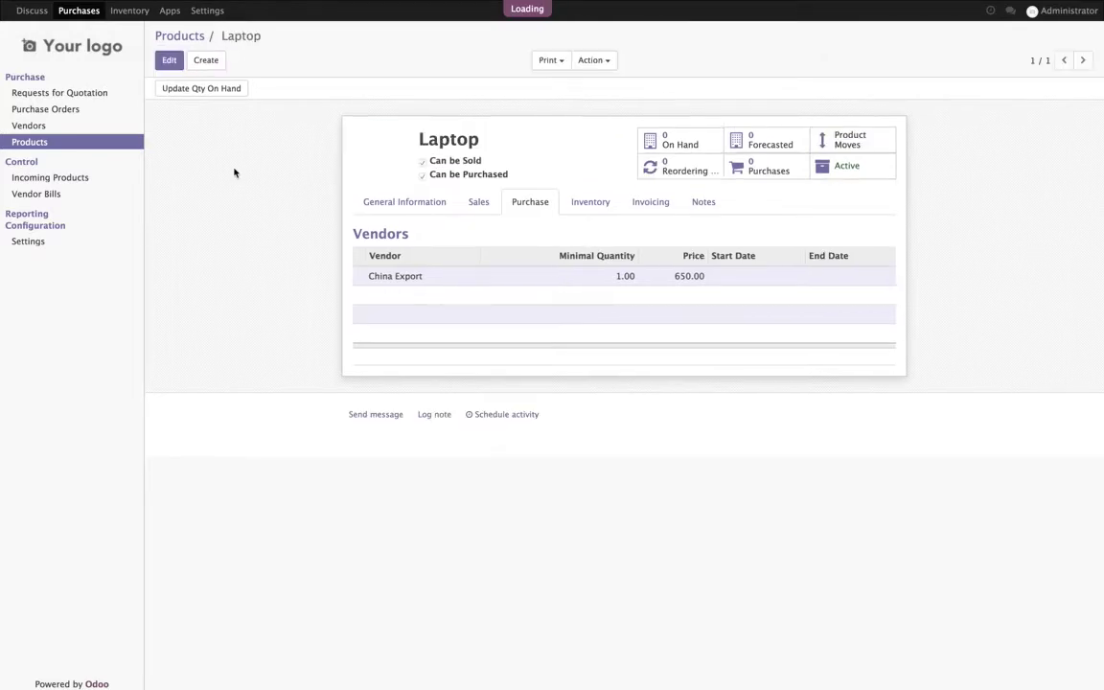
Create a new request for quotation with China Export as the vendor.
{"action": "left_click", "coordinate": [64, 93]}
{"action": "left_click", "coordinate": [171, 62]}
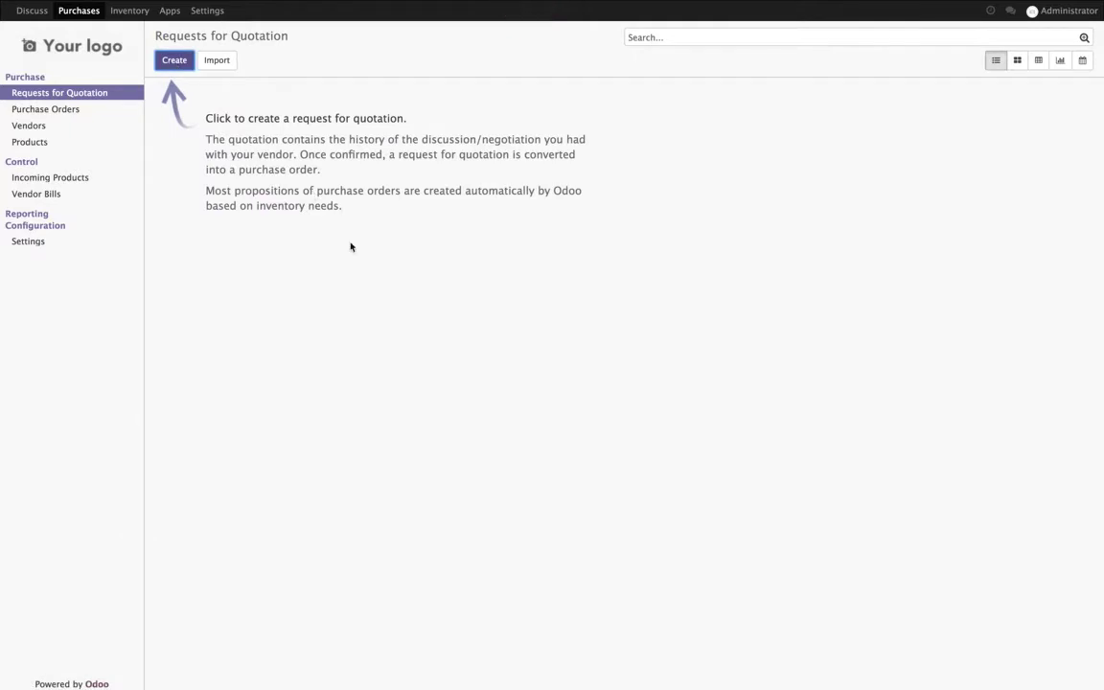
{"action": "left_click", "coordinate": [482, 188]}
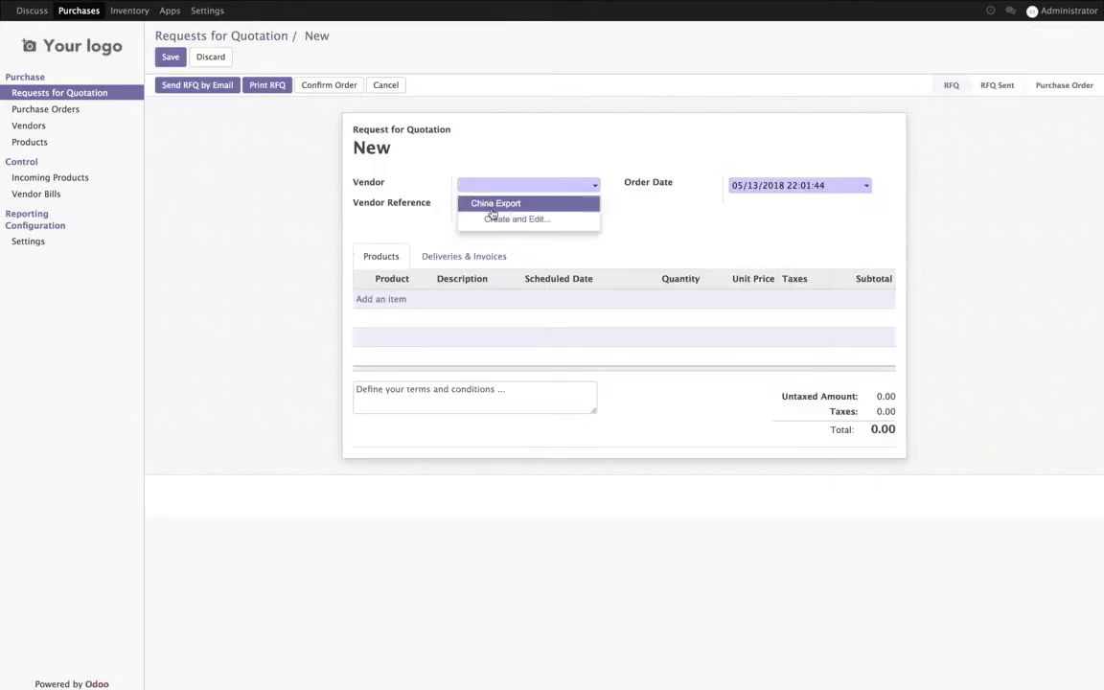
{"action": "left_click", "coordinate": [488, 203]}
Add a Laptop line with quantity 5 and Tax 15.00% to the quotation request, and save it.
{"action": "left_click", "coordinate": [367, 306]}
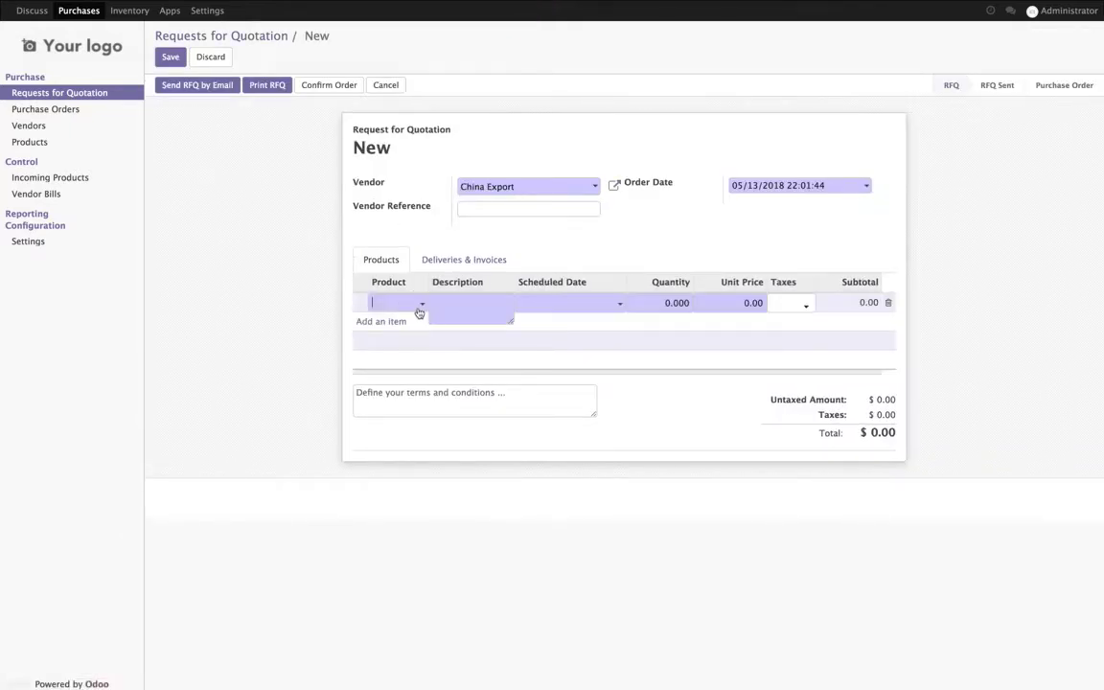
{"action": "left_click", "coordinate": [419, 307]}
{"action": "left_click", "coordinate": [419, 325]}
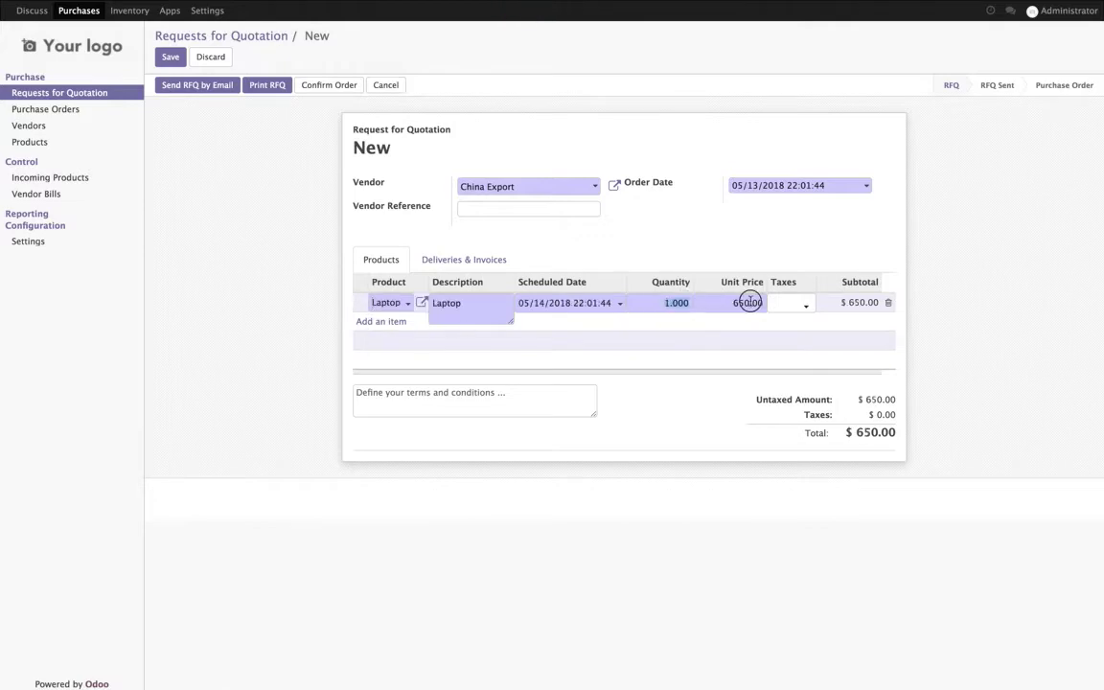
{"action": "type", "text": "5"}
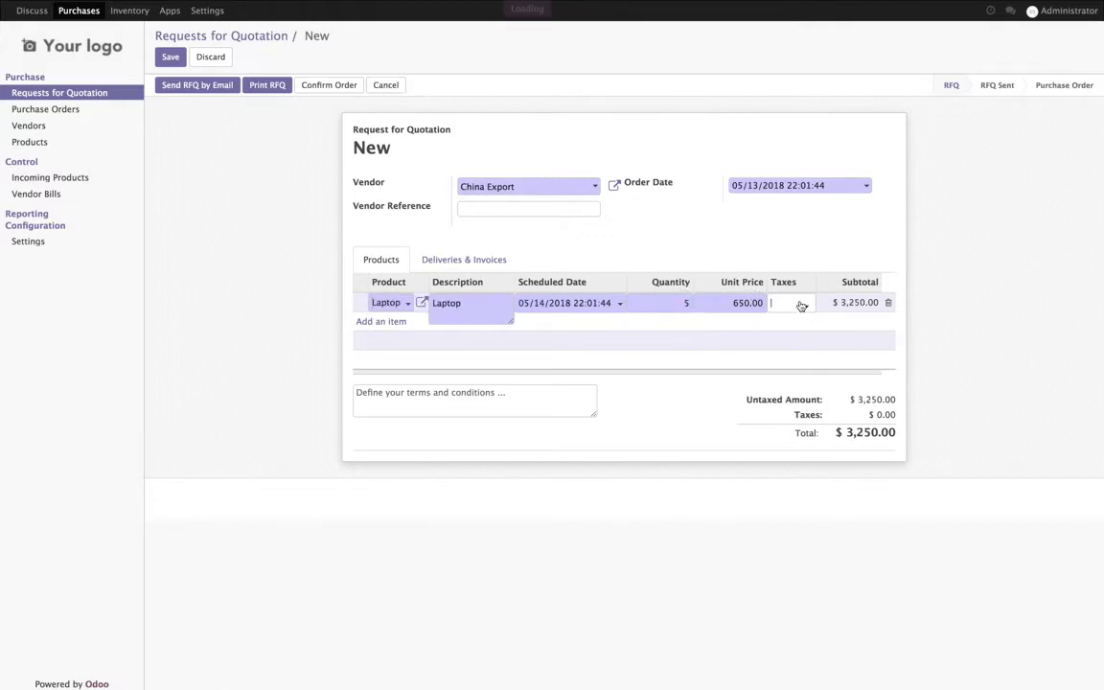
{"action": "left_click", "coordinate": [806, 308]}
{"action": "left_click", "coordinate": [806, 320]}
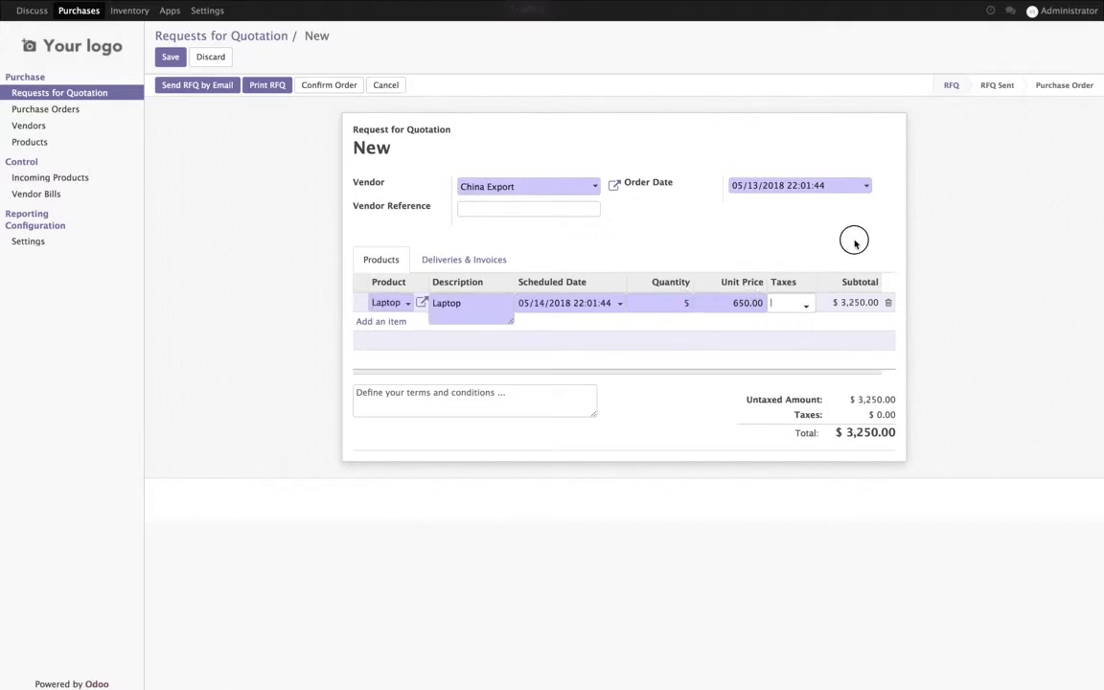
{"action": "left_click", "coordinate": [852, 238]}
{"action": "left_click", "coordinate": [169, 57]}
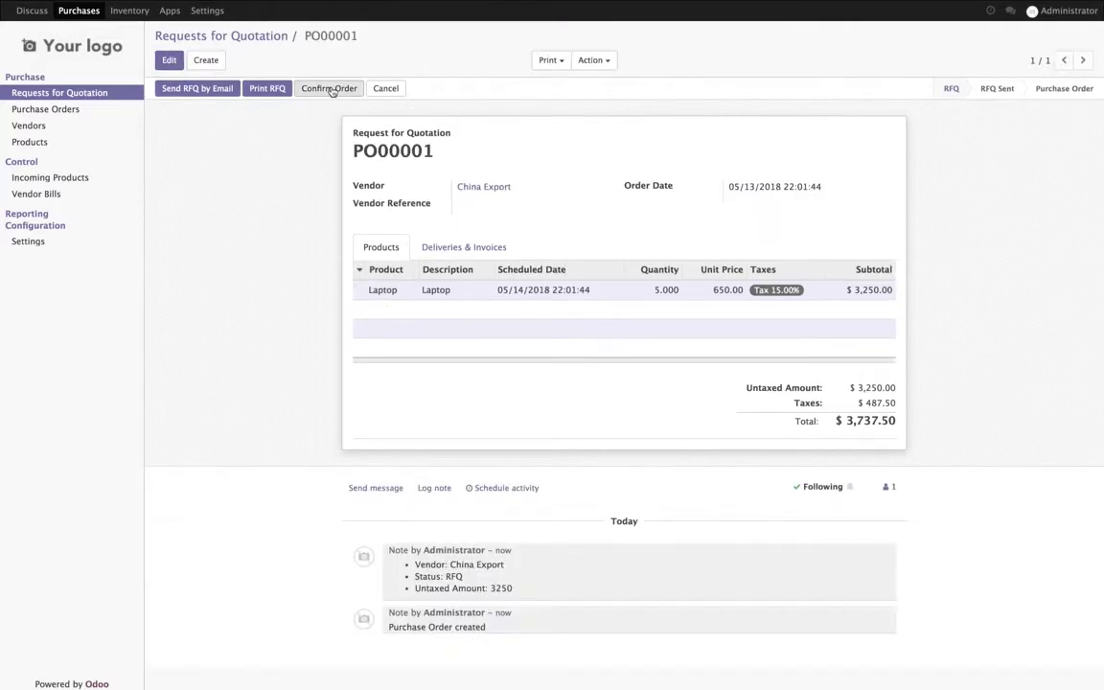
Confirm the request for quotation as an order and print the purchase order as a PDF.
{"action": "left_click", "coordinate": [258, 93]}
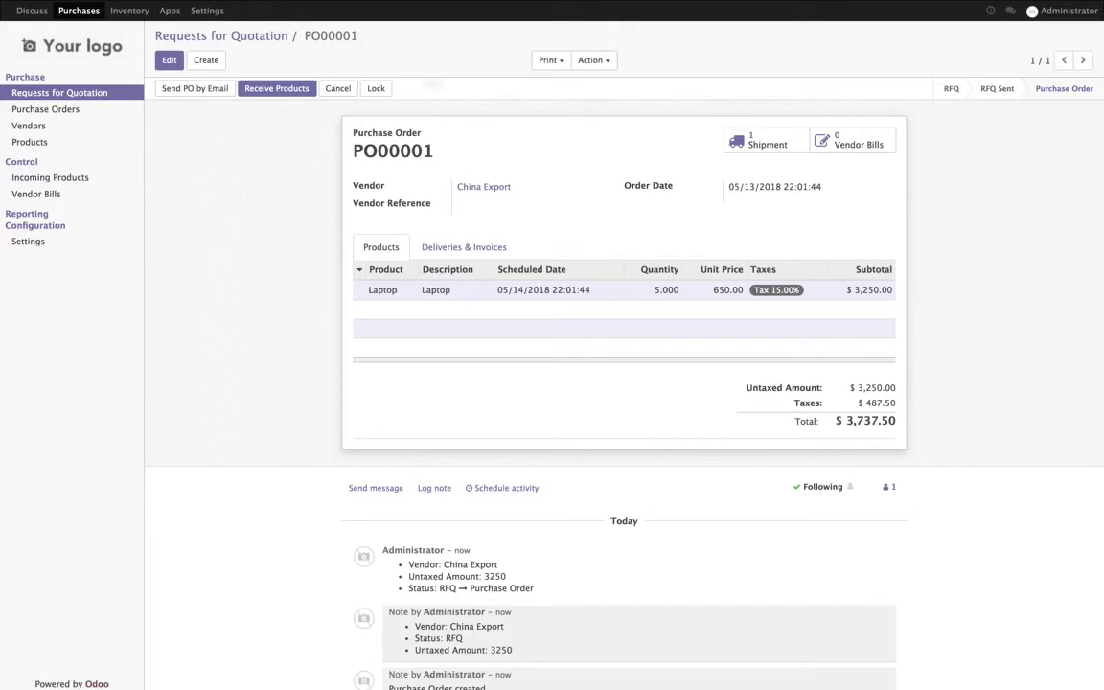
{"action": "left_click", "coordinate": [550, 60]}
{"action": "left_click", "coordinate": [562, 86]}
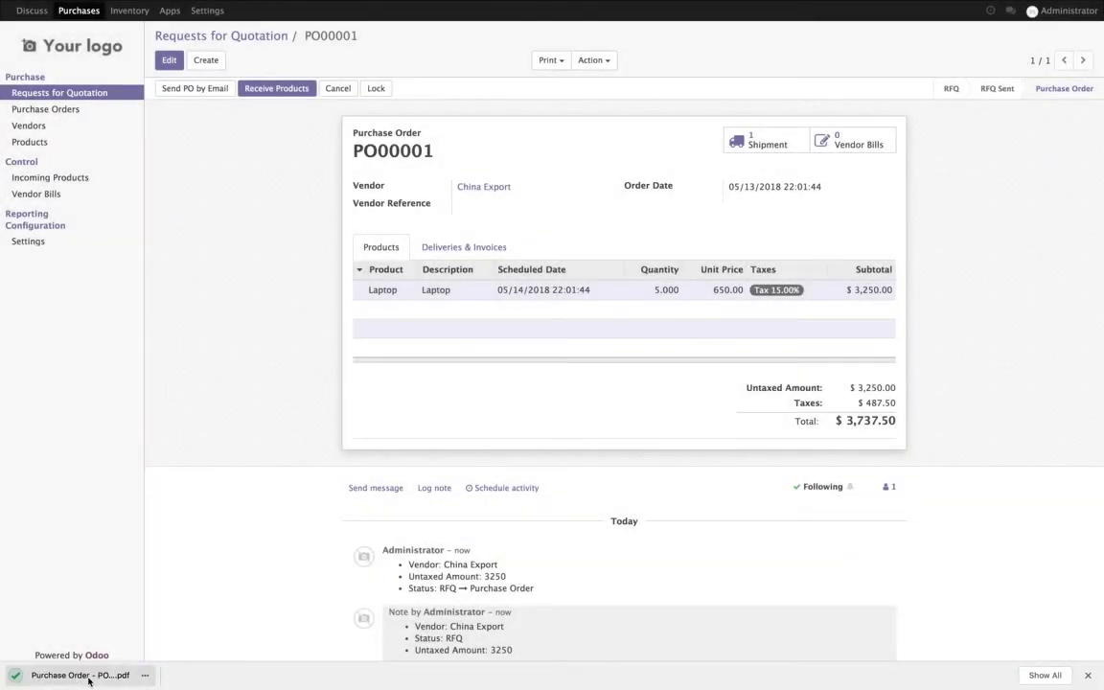
Open the downloaded purchase order PDF, review its contents, and close it.
{"action": "left_click", "coordinate": [86, 674]}
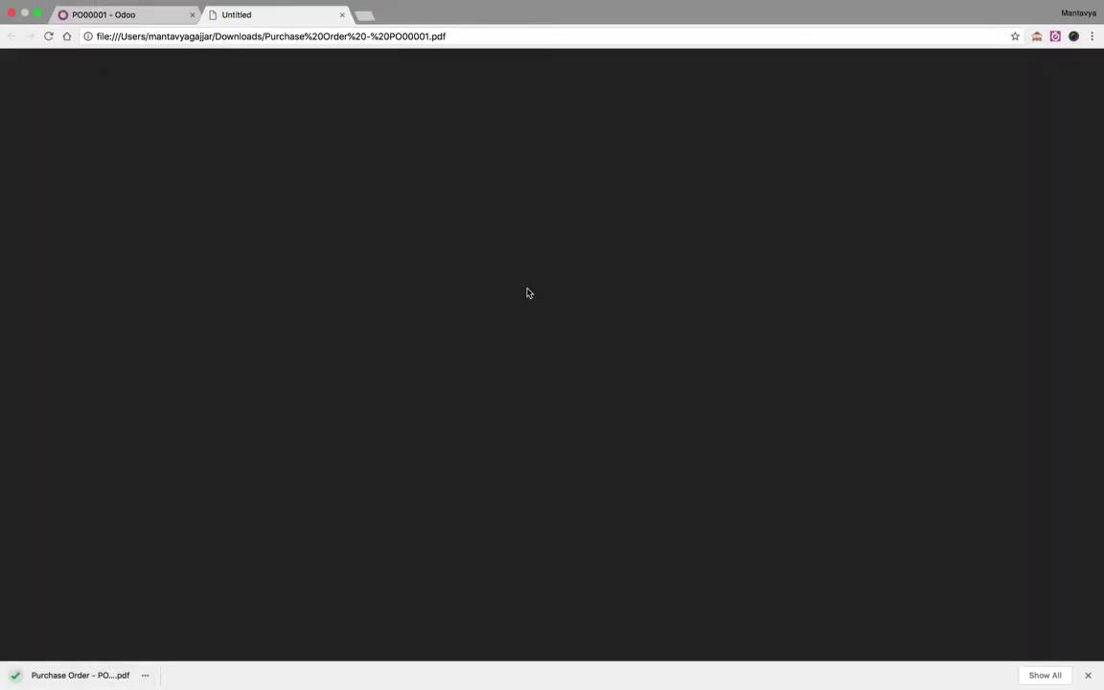
{"action": "key", "text": "super+ctrl+f"}
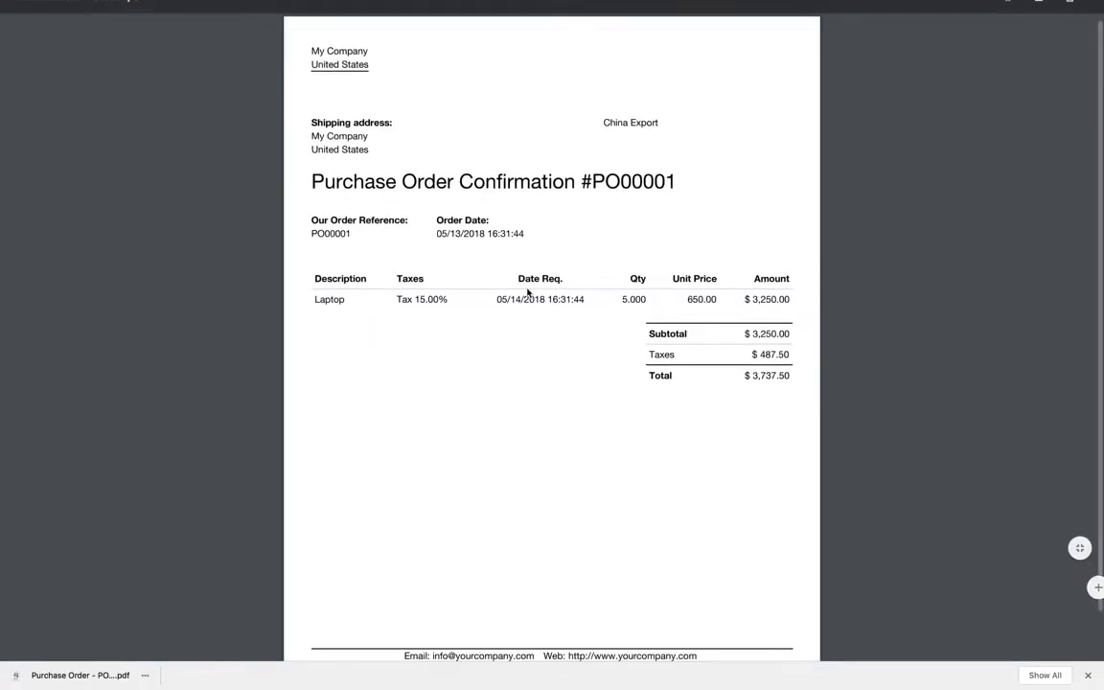
{"action": "key", "text": "super+ctrl+f"}
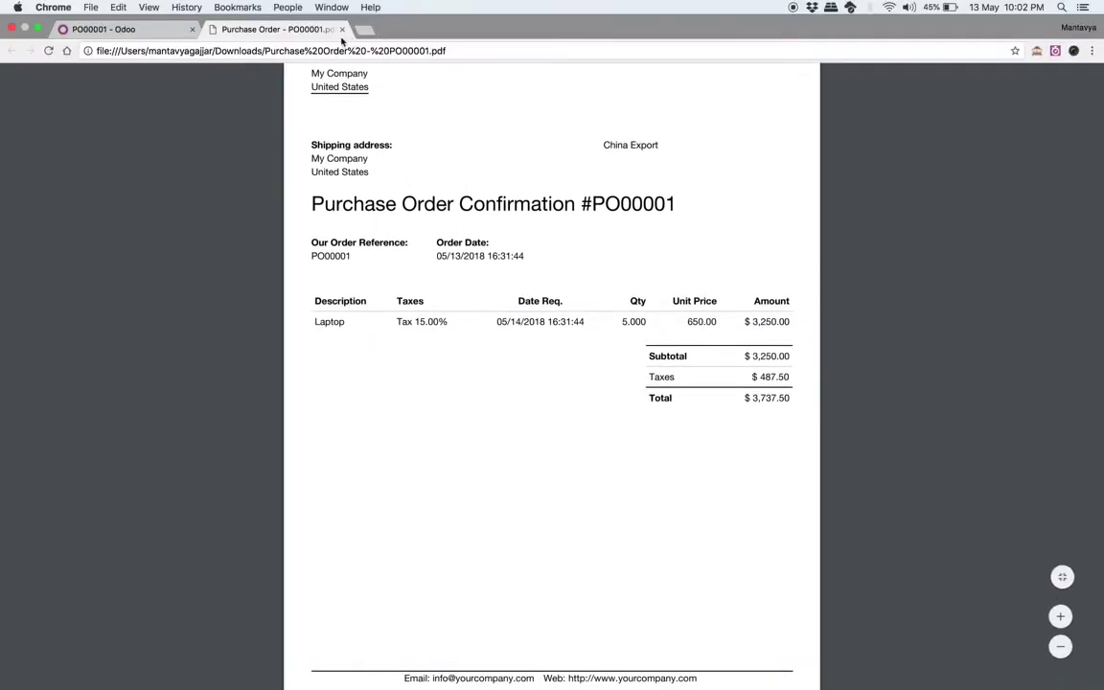
{"action": "key", "text": "super+w"}
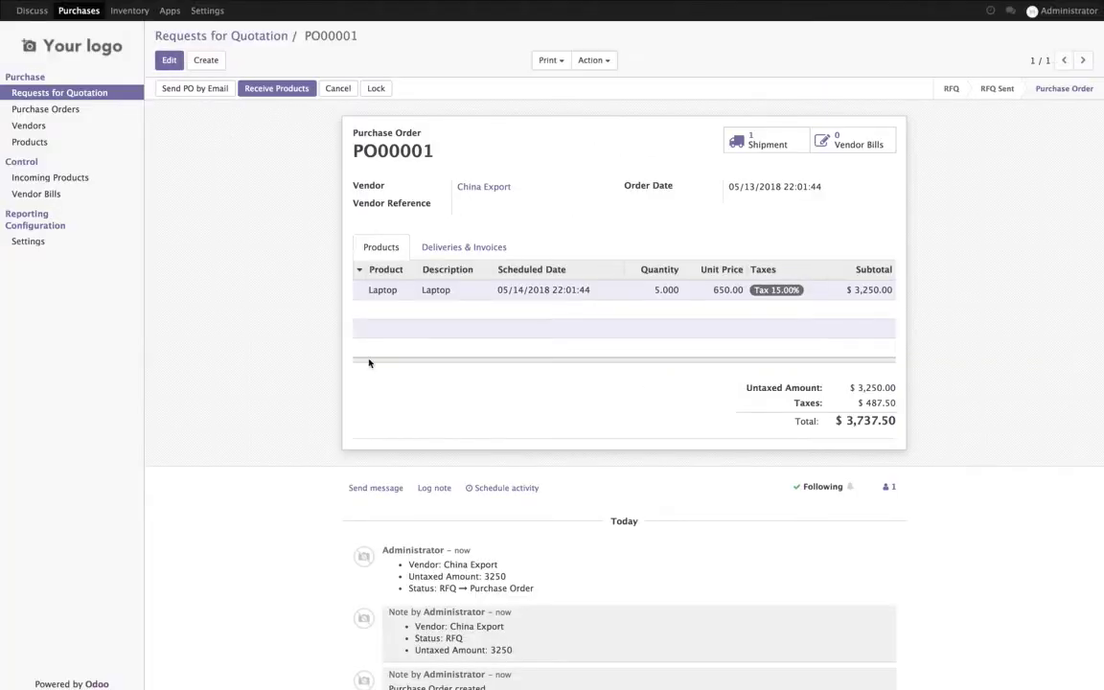
Draft a log note: "let's cancel this order as requirement changes and we need to search for the anothe supplier".
{"action": "left_click", "coordinate": [433, 488]}
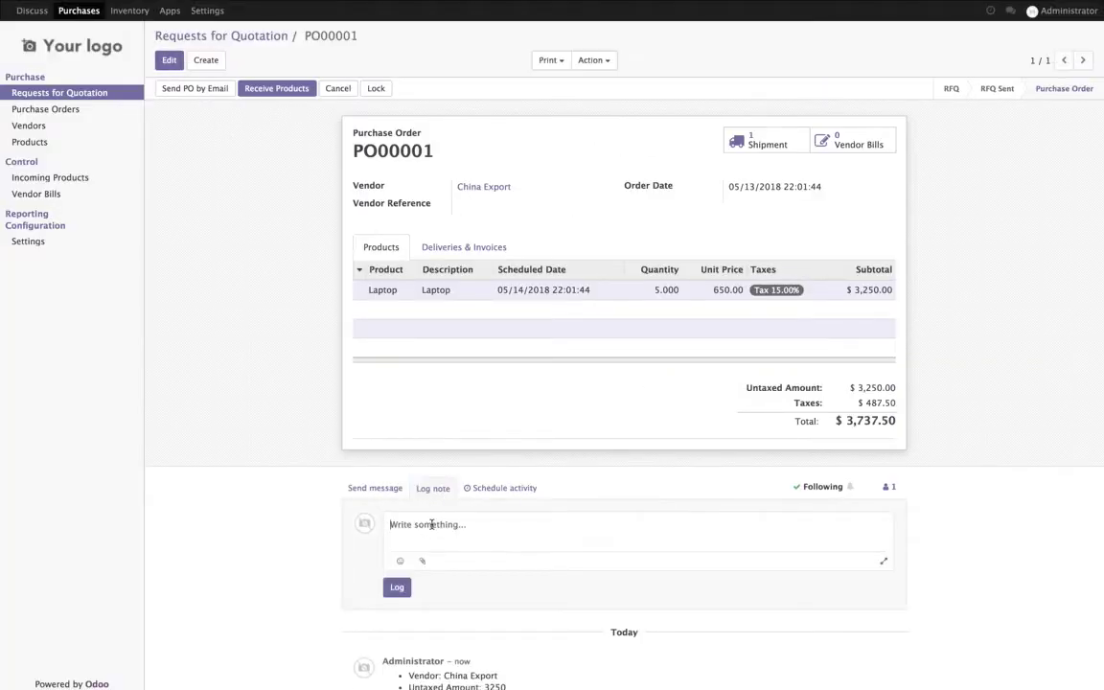
{"action": "type", "text": "I"}
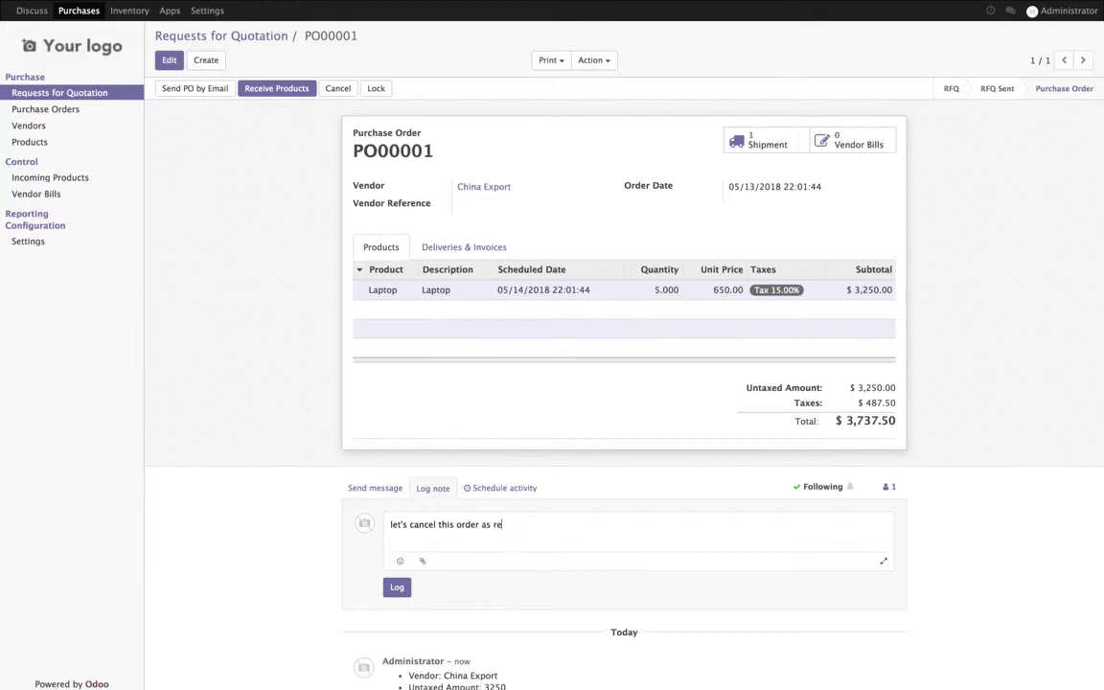
{"action": "type", "text": "ement changes and we need to search for the"}
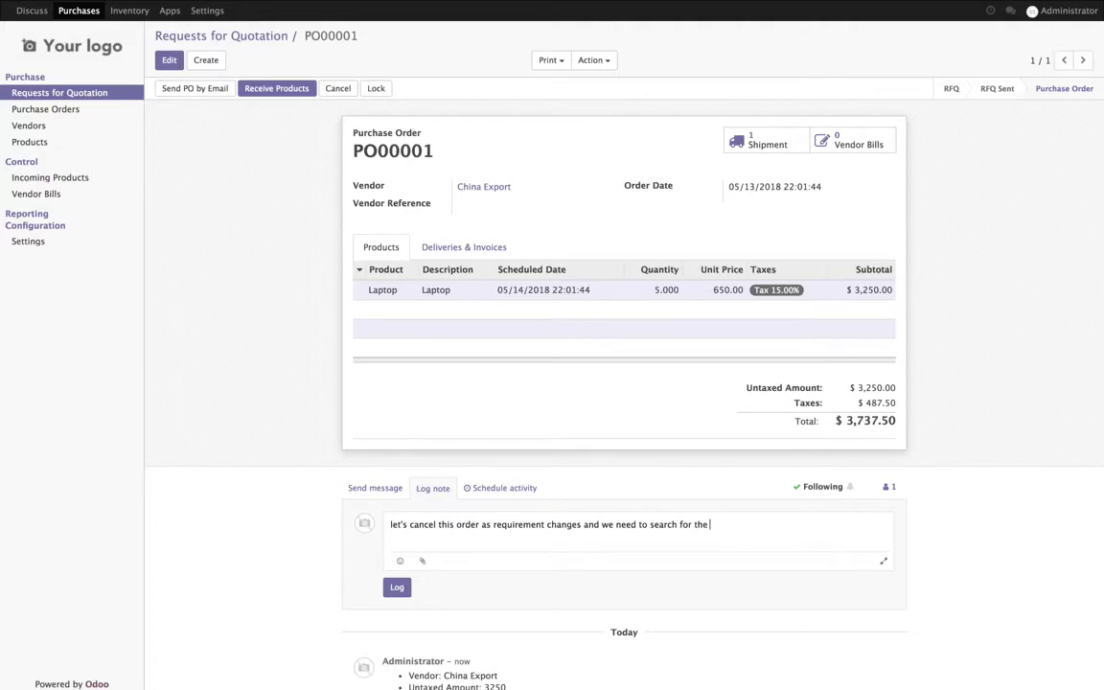
{"action": "type", "text": "othet supplier"}
{"action": "left_click", "coordinate": [710, 524]}
{"action": "type", "text": "an"}
{"action": "key", "text": "BackSpace"}
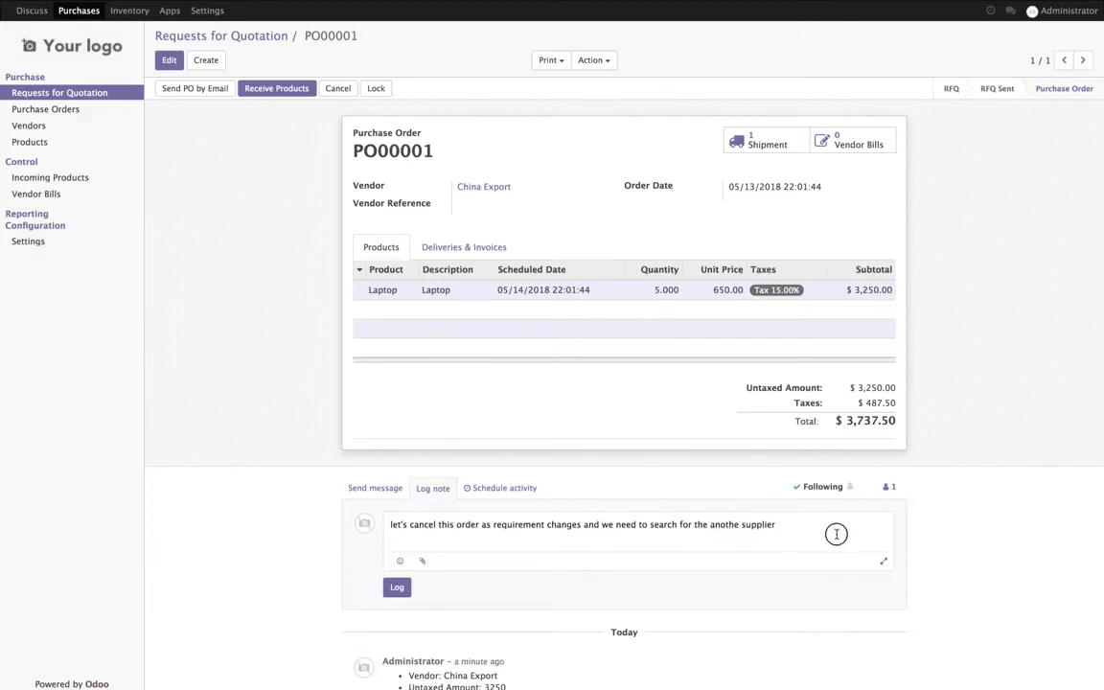
Replace the misspelled word "anothe" with "other" in the note and log it on the order.
{"action": "triple_click", "coordinate": [722, 526]}
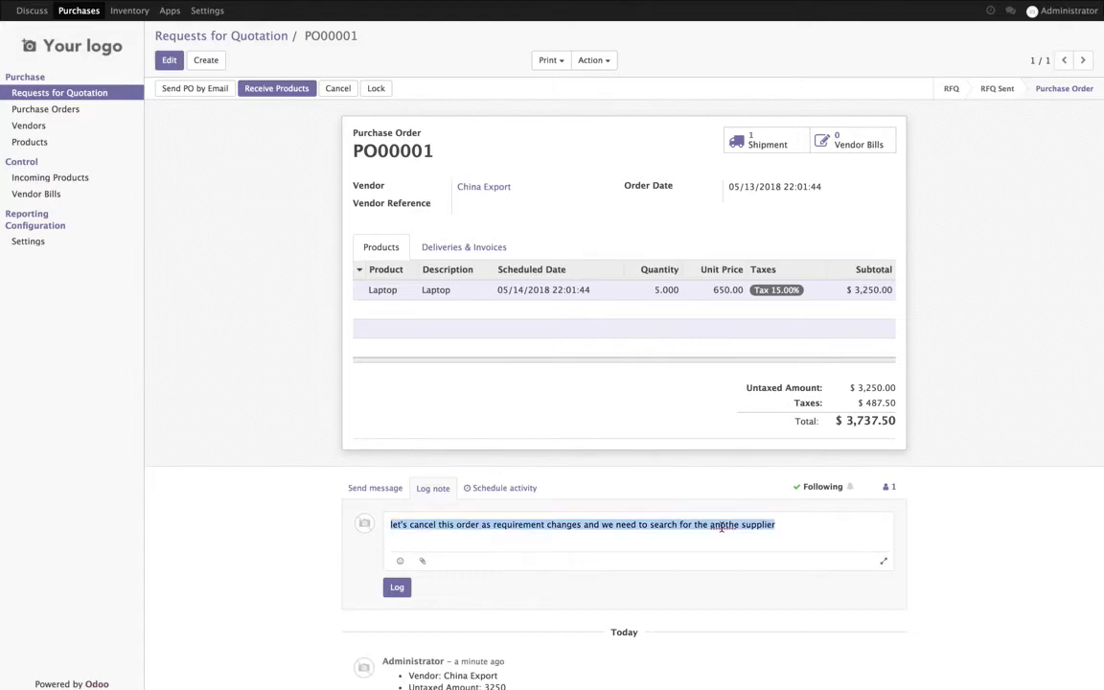
{"action": "key", "text": "End"}
{"action": "key", "text": "ctrl+shift+Left"}
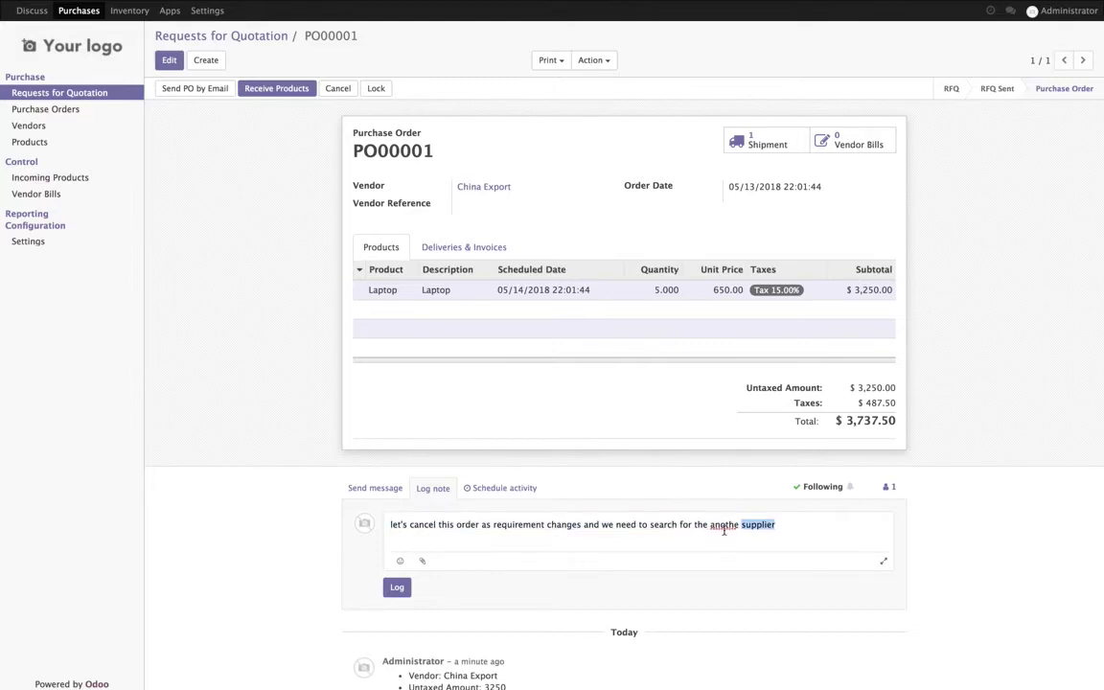
{"action": "left_click", "coordinate": [721, 525]}
{"action": "double_click", "coordinate": [721, 525]}
{"action": "type", "text": "other"}
{"action": "left_click", "coordinate": [401, 587]}
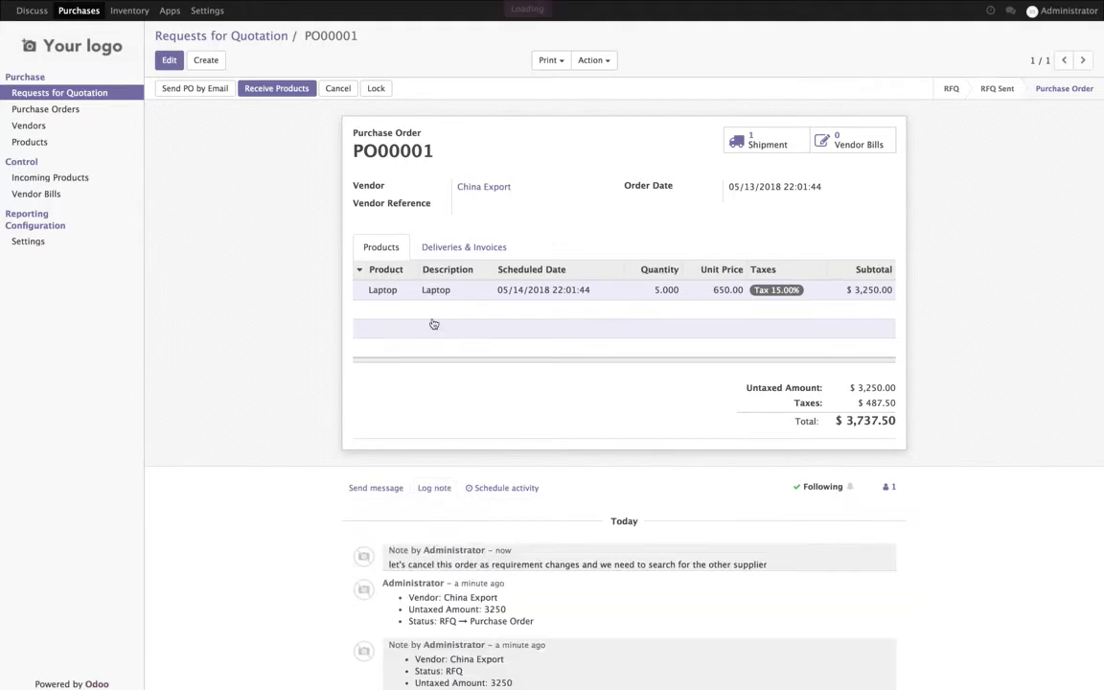
Cancel the China Export purchase order and log the note "we can cancel as we did not received any shipment".
{"action": "left_click", "coordinate": [335, 88]}
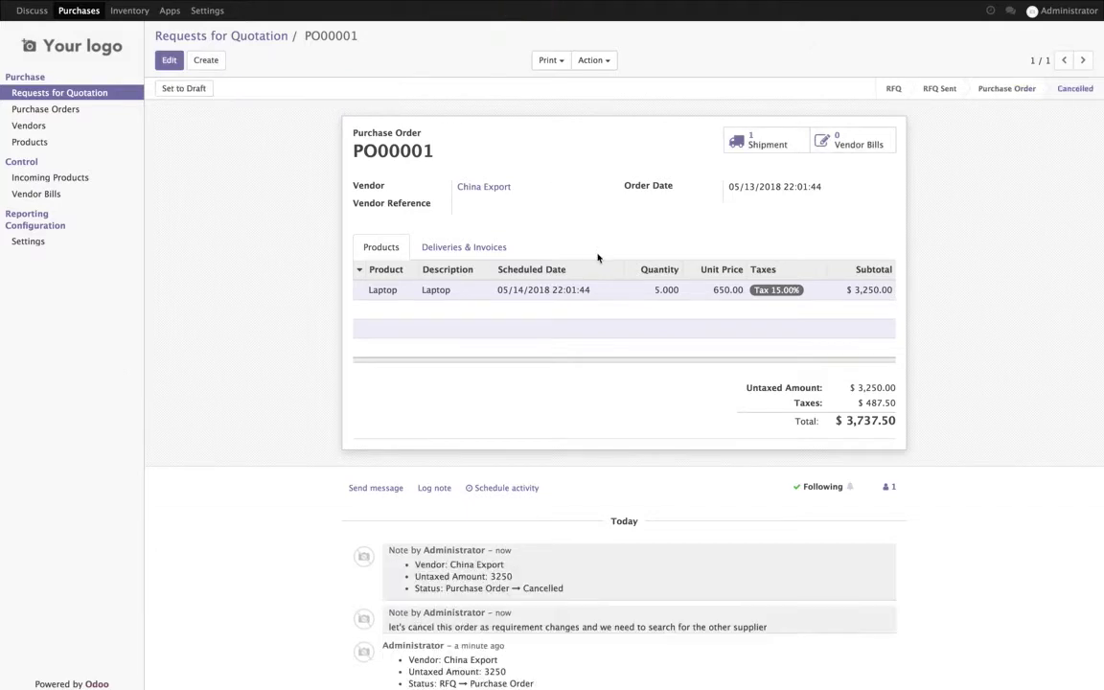
{"action": "left_click", "coordinate": [435, 488]}
{"action": "type", "text": "we"}
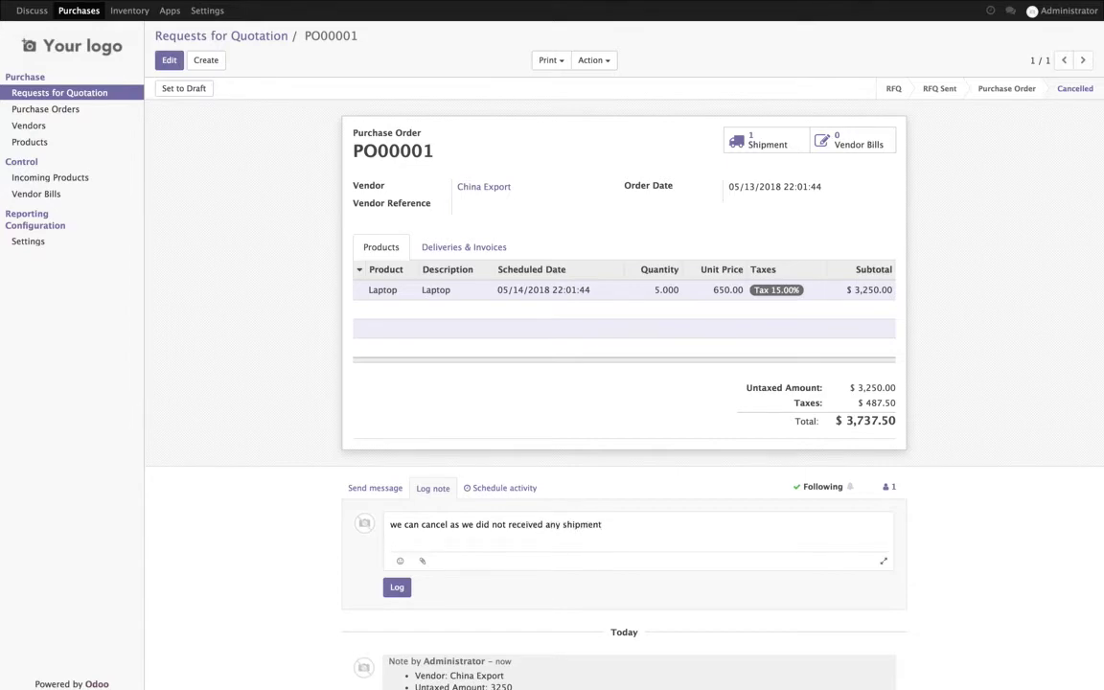
{"action": "left_click", "coordinate": [397, 586]}
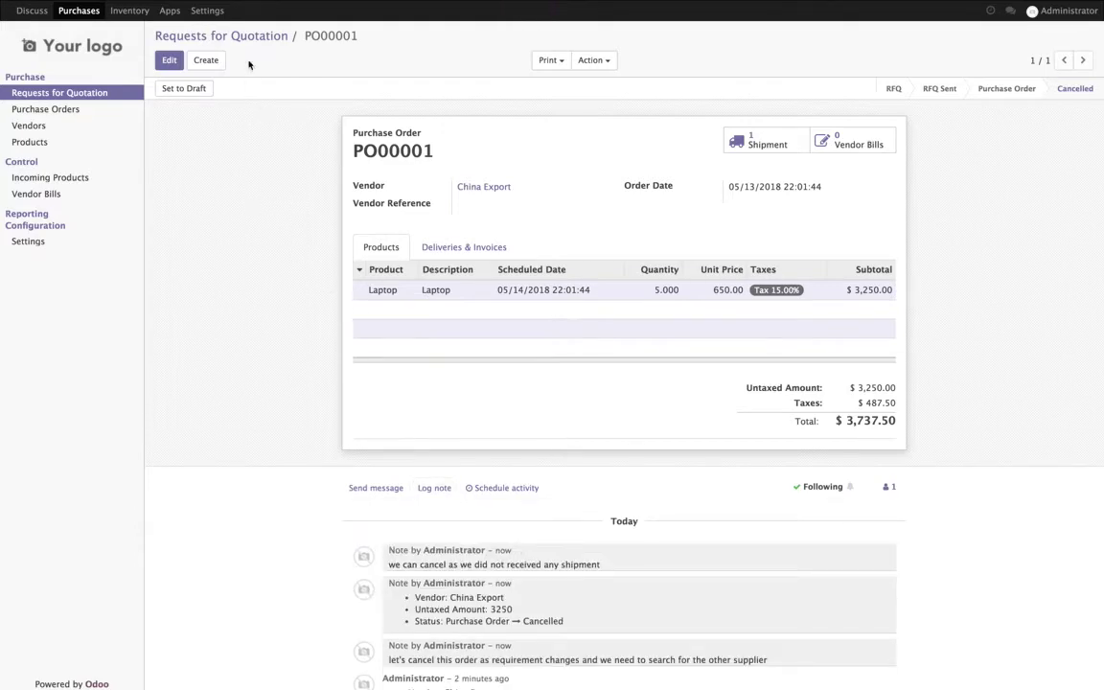
Create a new request for quotation with the new vendor ASUS.
{"action": "left_click", "coordinate": [226, 37]}
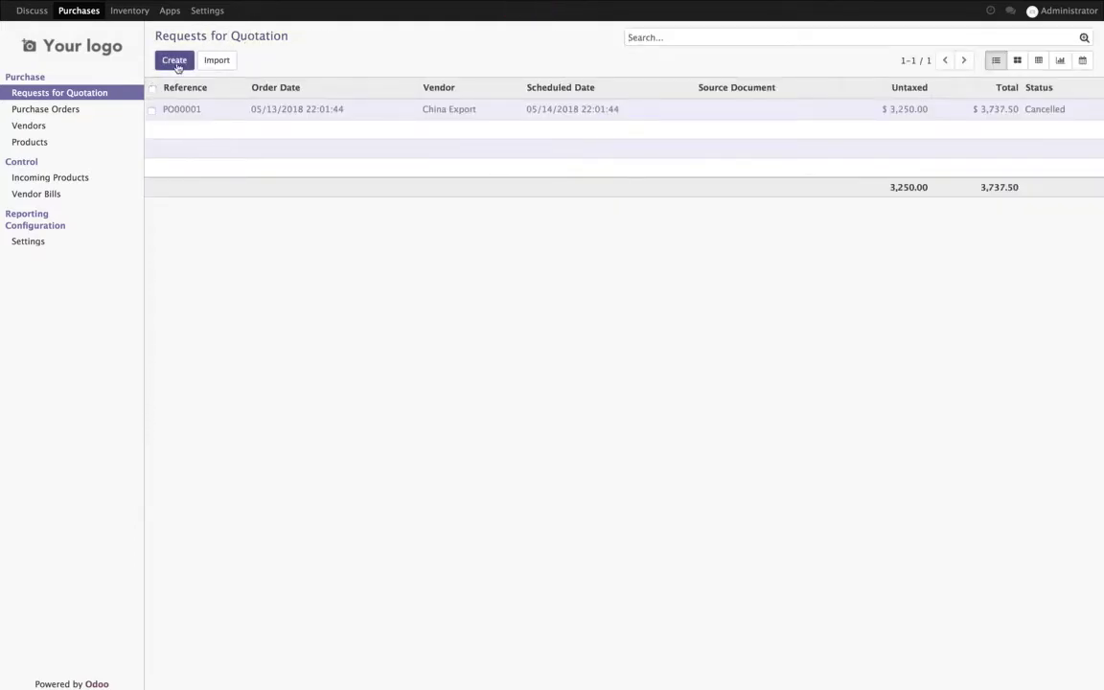
{"action": "left_click", "coordinate": [175, 63]}
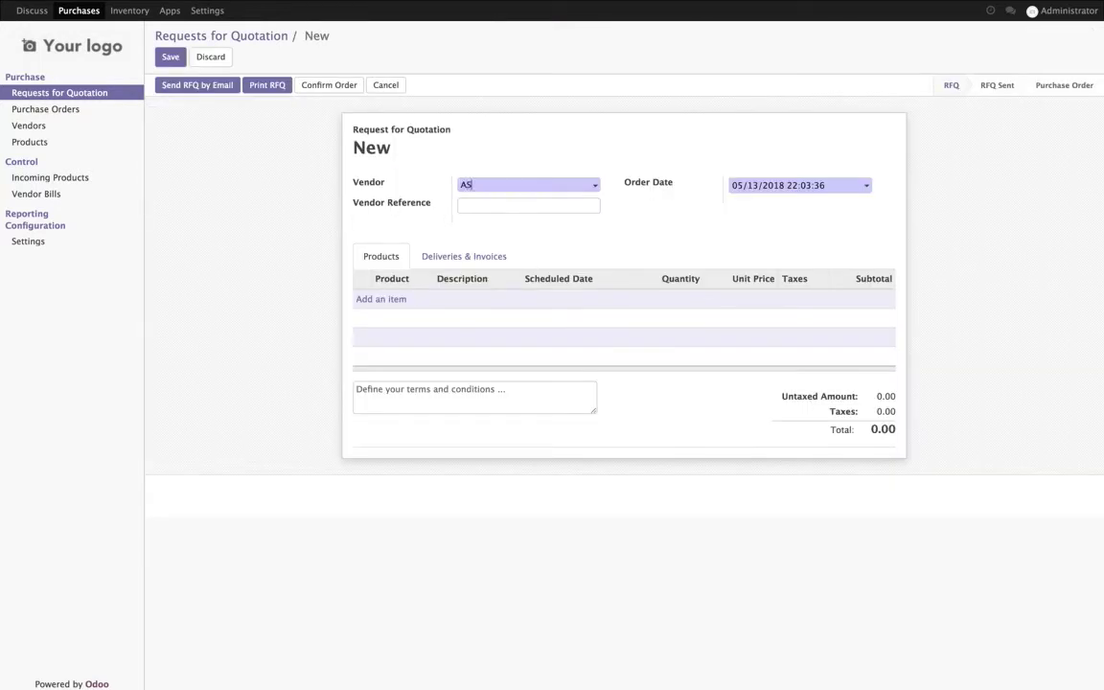
{"action": "type", "text": "AS"}
{"action": "key", "text": "Down"}
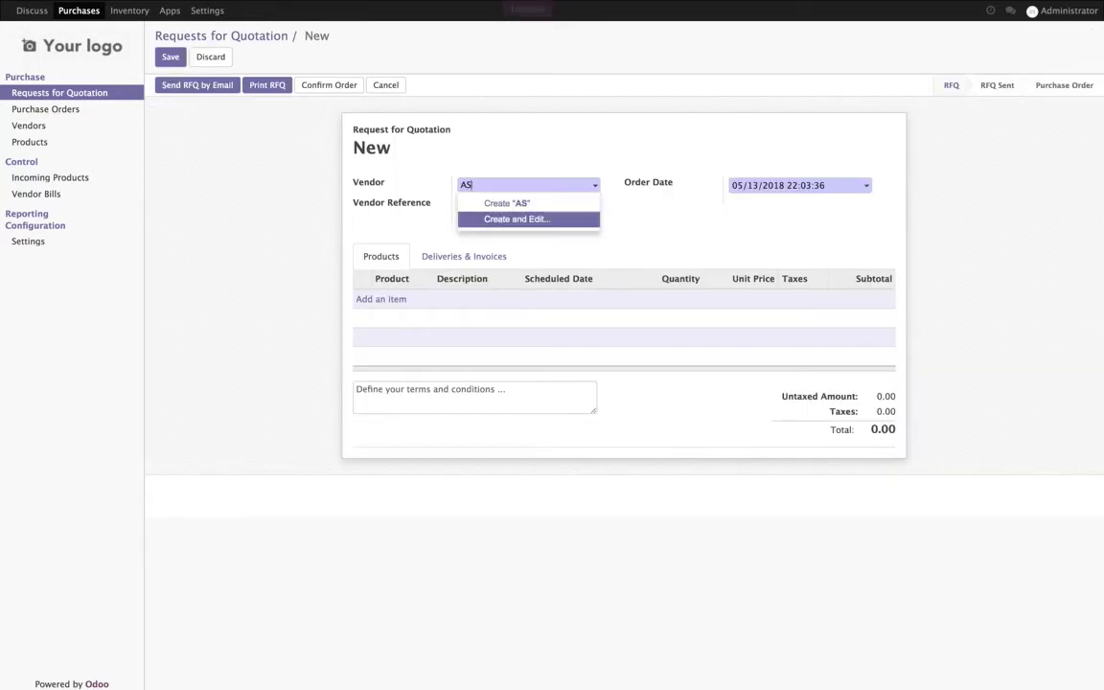
{"action": "type", "text": "US"}
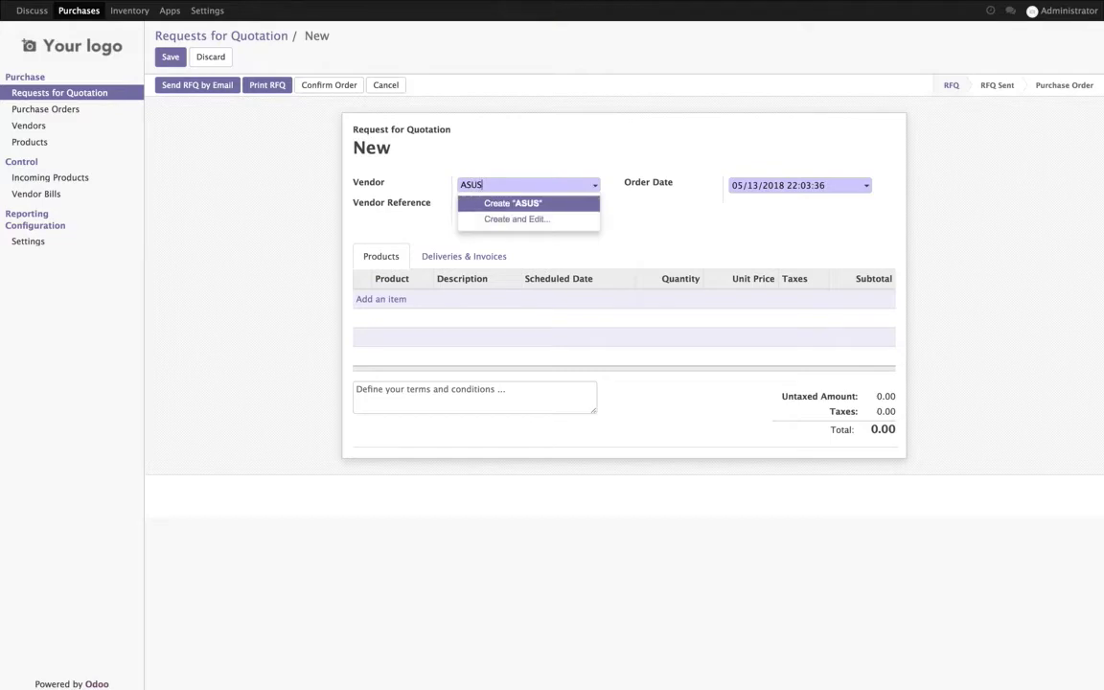
{"action": "key", "text": "Return"}
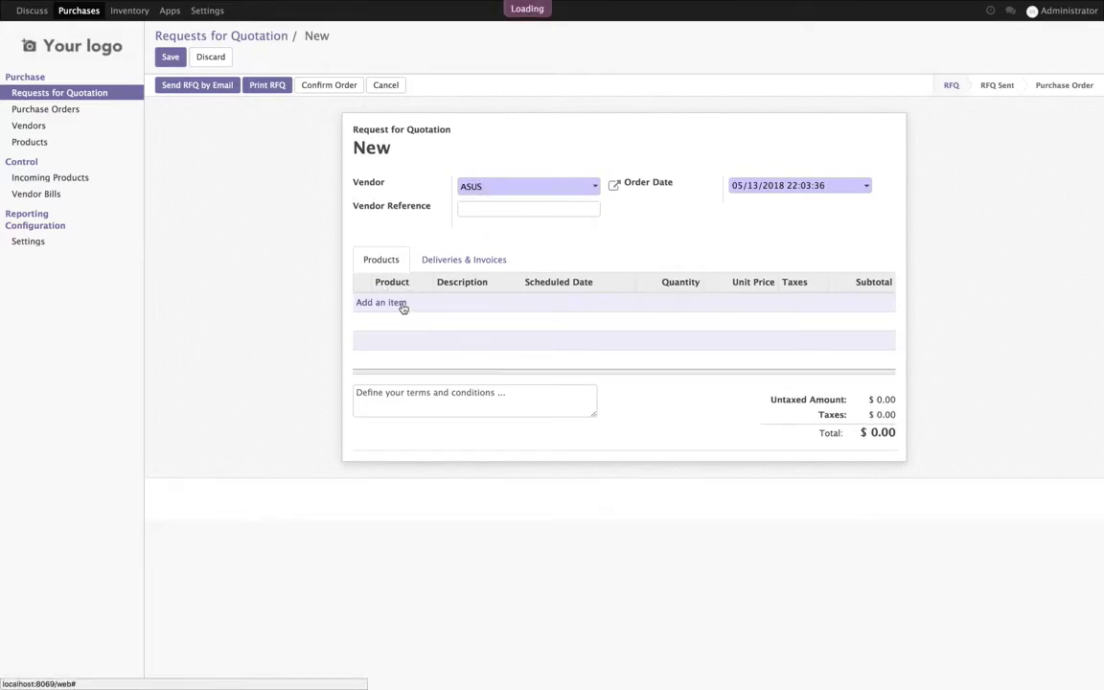
Add a Laptop line to the quotation with quantity 100 and unit price 630.
{"action": "left_click", "coordinate": [403, 305]}
{"action": "left_click", "coordinate": [410, 306]}
{"action": "left_click", "coordinate": [412, 320]}
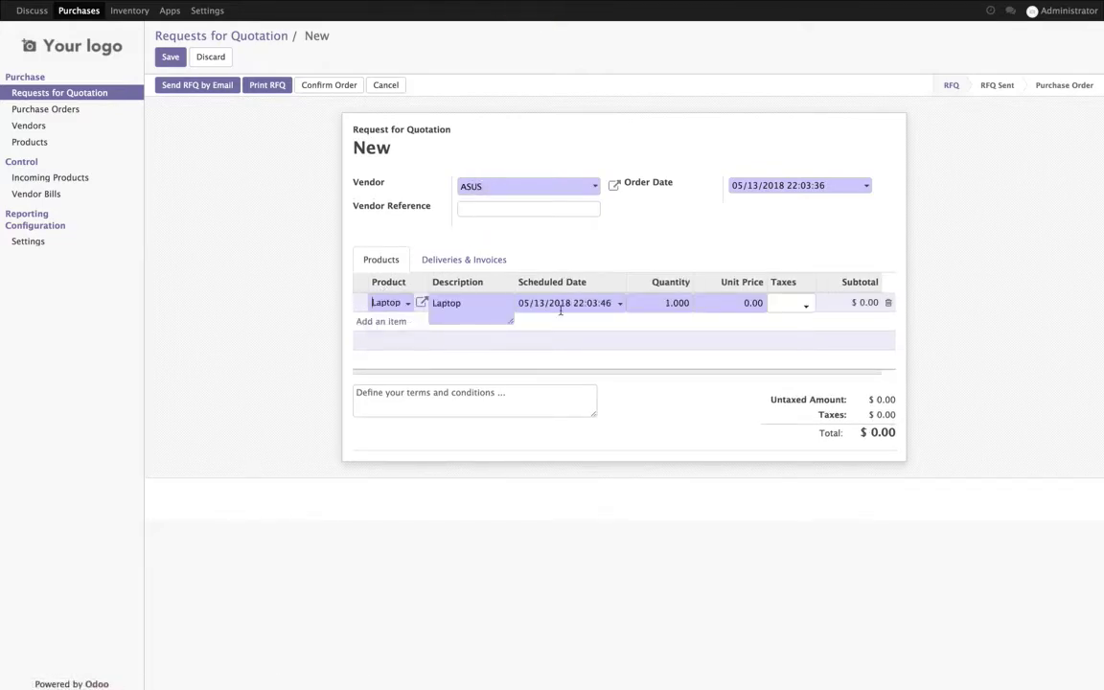
{"action": "left_click_drag", "start_coordinate": [656, 302], "coordinate": [753, 303]}
{"action": "type", "text": "10"}
{"action": "key", "text": "Tab"}
{"action": "type", "text": "630"}
Apply Tax 15.00% to the laptop line and confirm the saved request as a purchase order.
{"action": "left_click", "coordinate": [784, 307]}
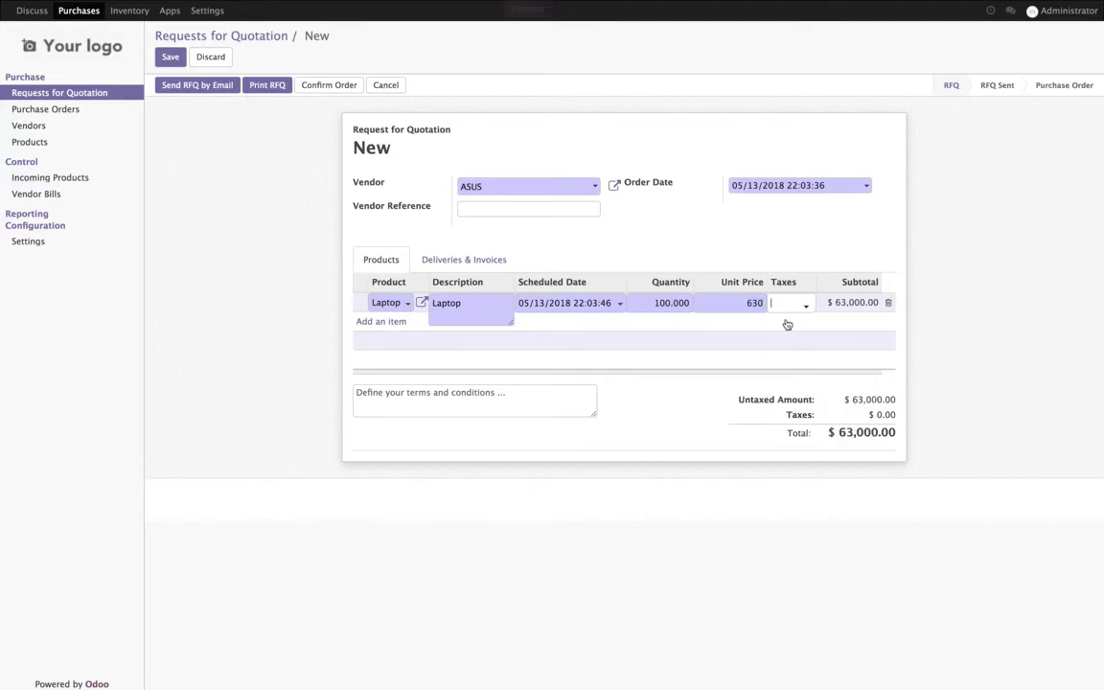
{"action": "left_click", "coordinate": [801, 320]}
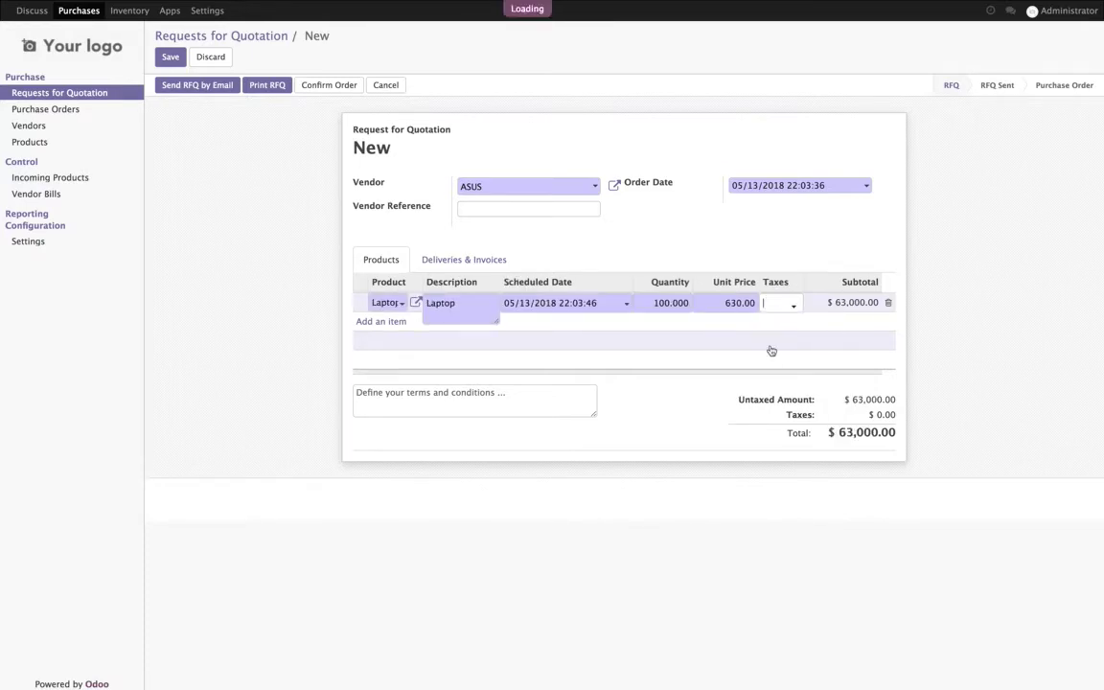
{"action": "left_click", "coordinate": [404, 228]}
{"action": "left_click", "coordinate": [167, 57]}
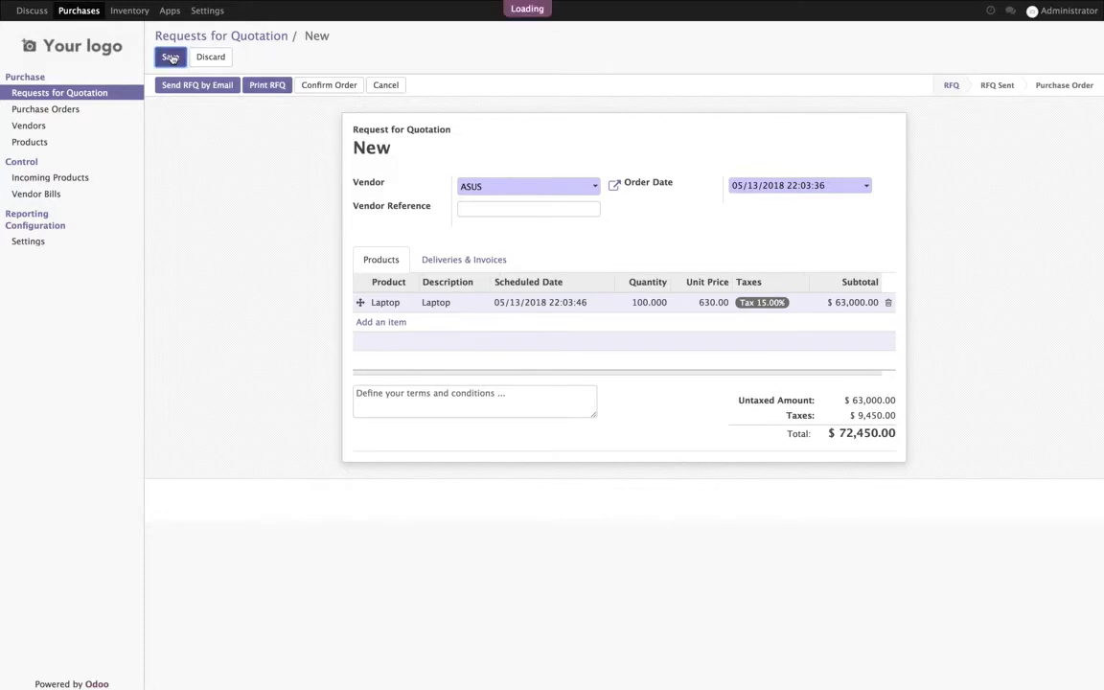
{"action": "left_click", "coordinate": [329, 95]}
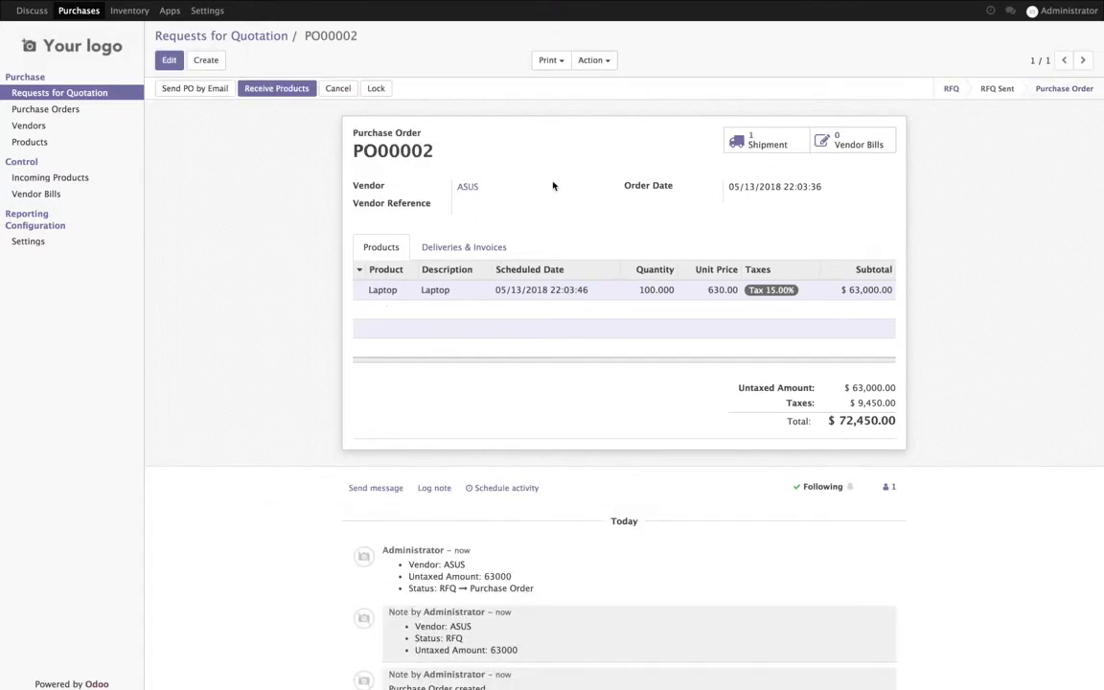
Open the ASUS order's incoming shipment and log the note "we received 10 for the test" on it.
{"action": "left_click", "coordinate": [738, 140]}
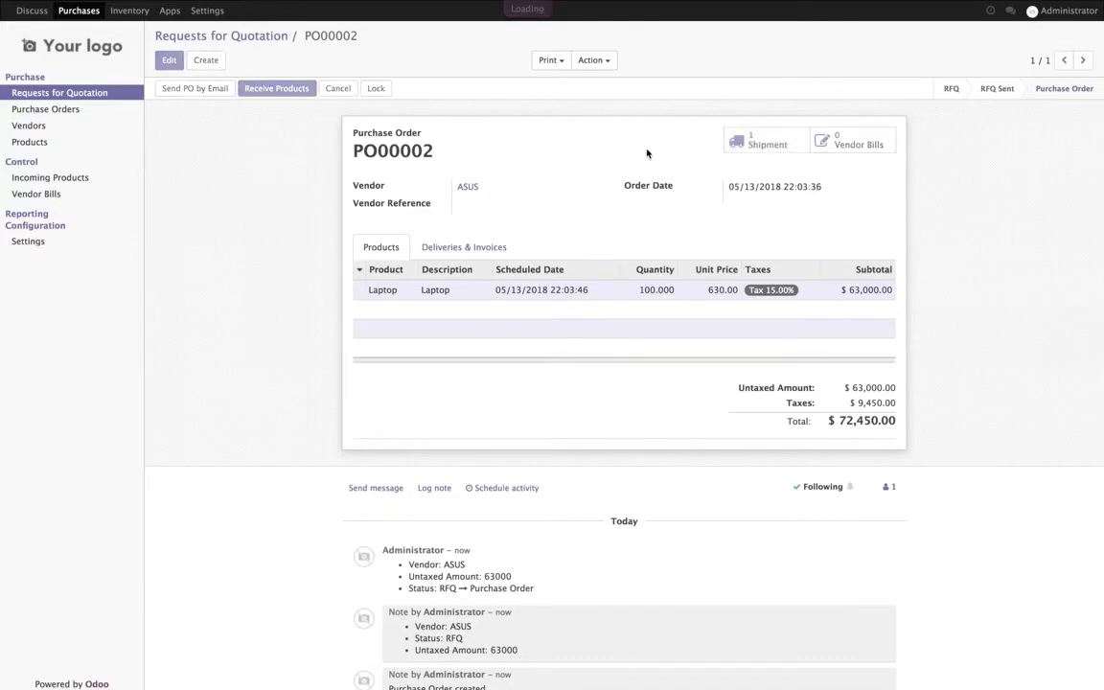
{"action": "left_click", "coordinate": [432, 420]}
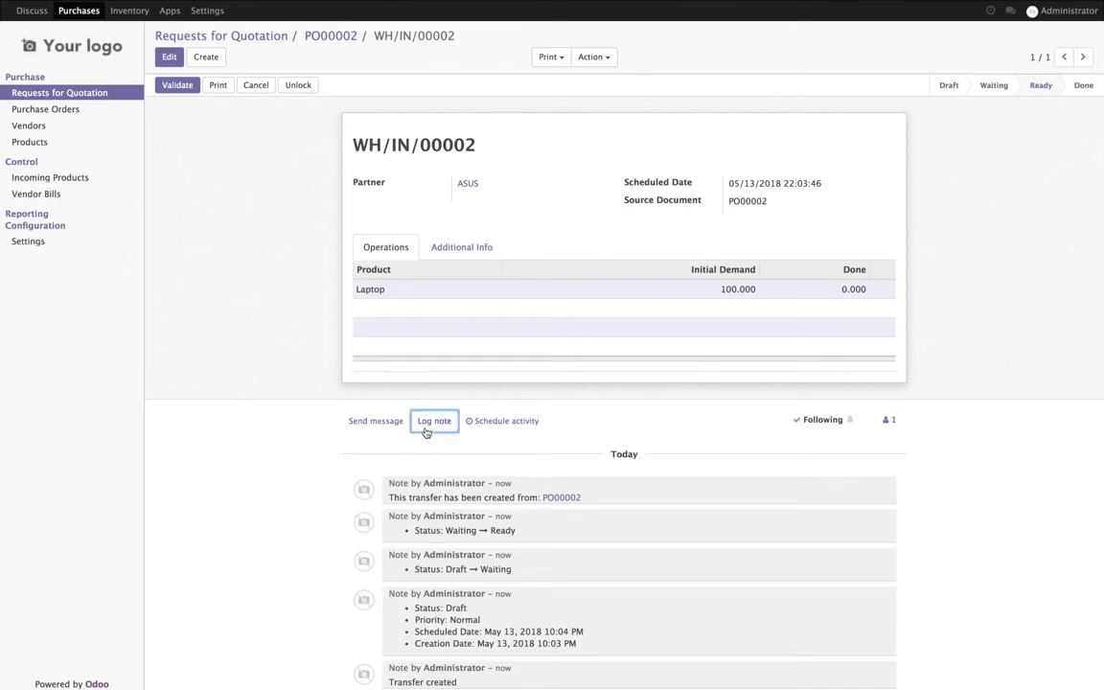
{"action": "type", "text": "we received"}
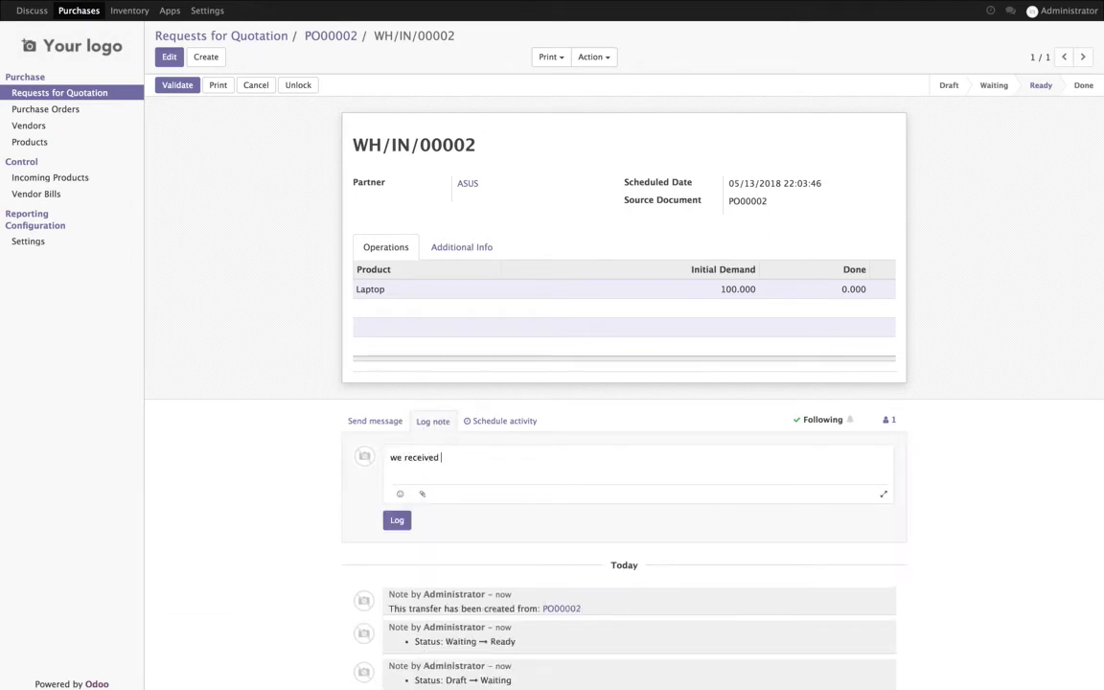
{"action": "type", "text": " 10 for the test"}
{"action": "left_click", "coordinate": [396, 520]}
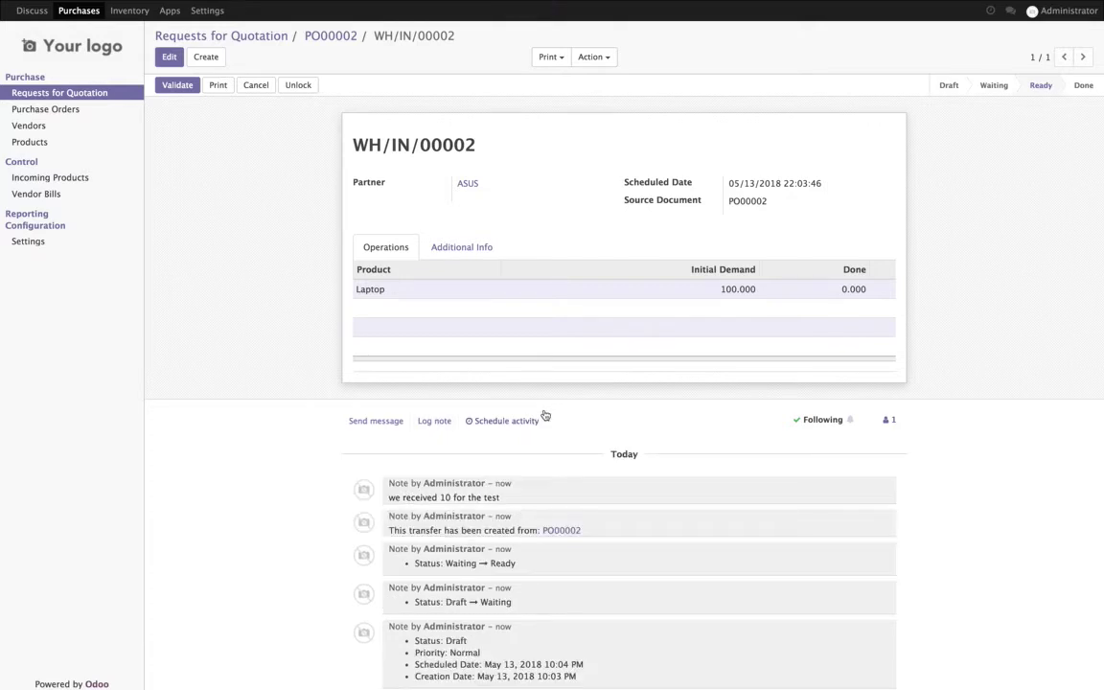
Record 10 laptops as done on the shipment and validate it with a backorder for the rest.
{"action": "left_click", "coordinate": [168, 57]}
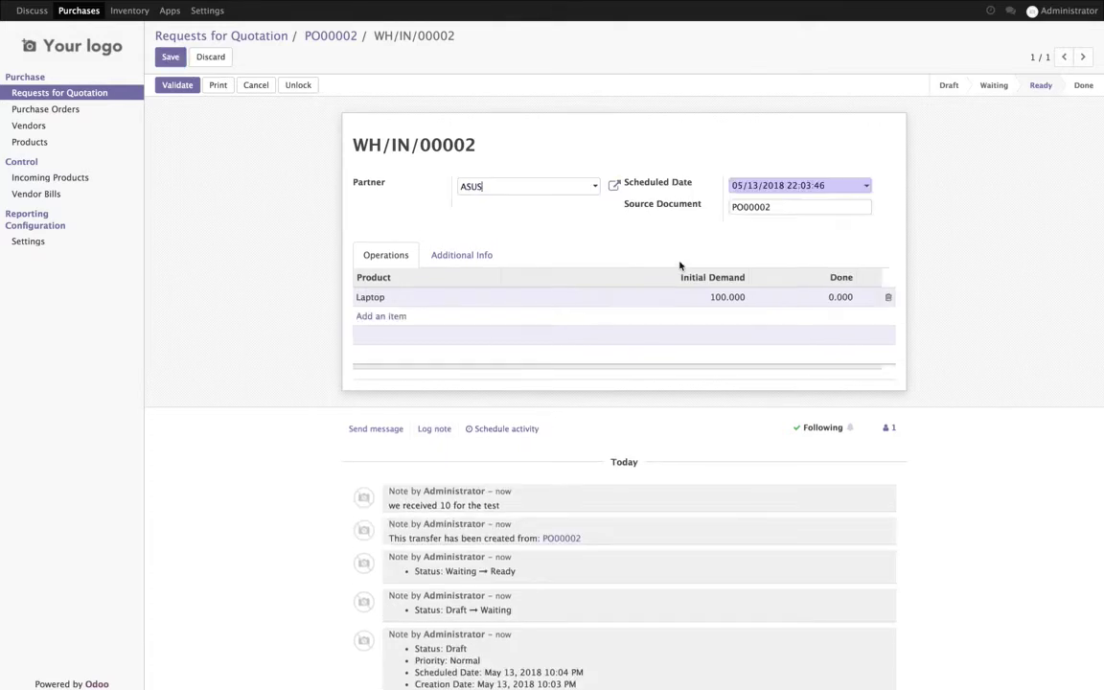
{"action": "left_click", "coordinate": [815, 299]}
{"action": "type", "text": "10"}
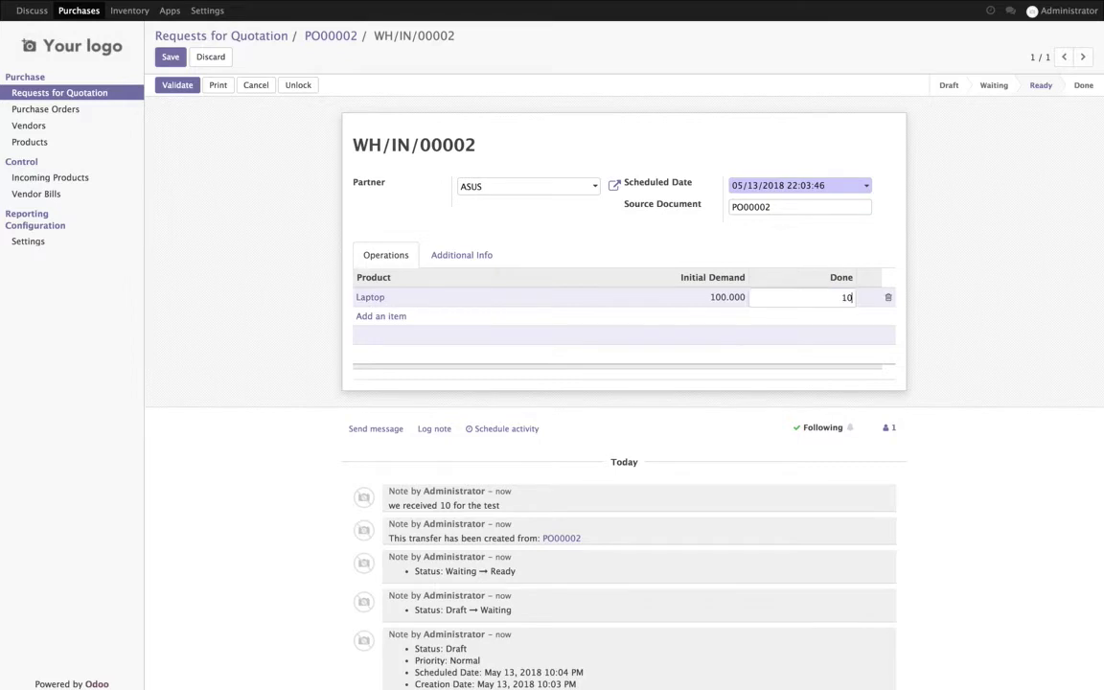
{"action": "left_click", "coordinate": [796, 208]}
{"action": "left_click", "coordinate": [160, 57]}
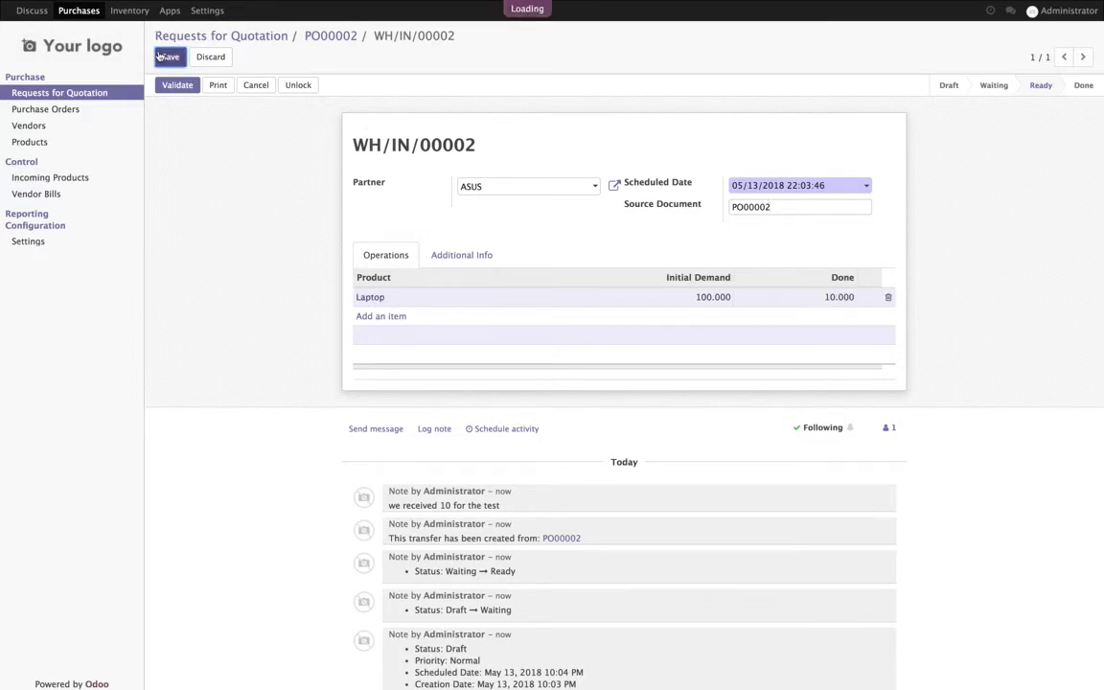
{"action": "left_click", "coordinate": [177, 85]}
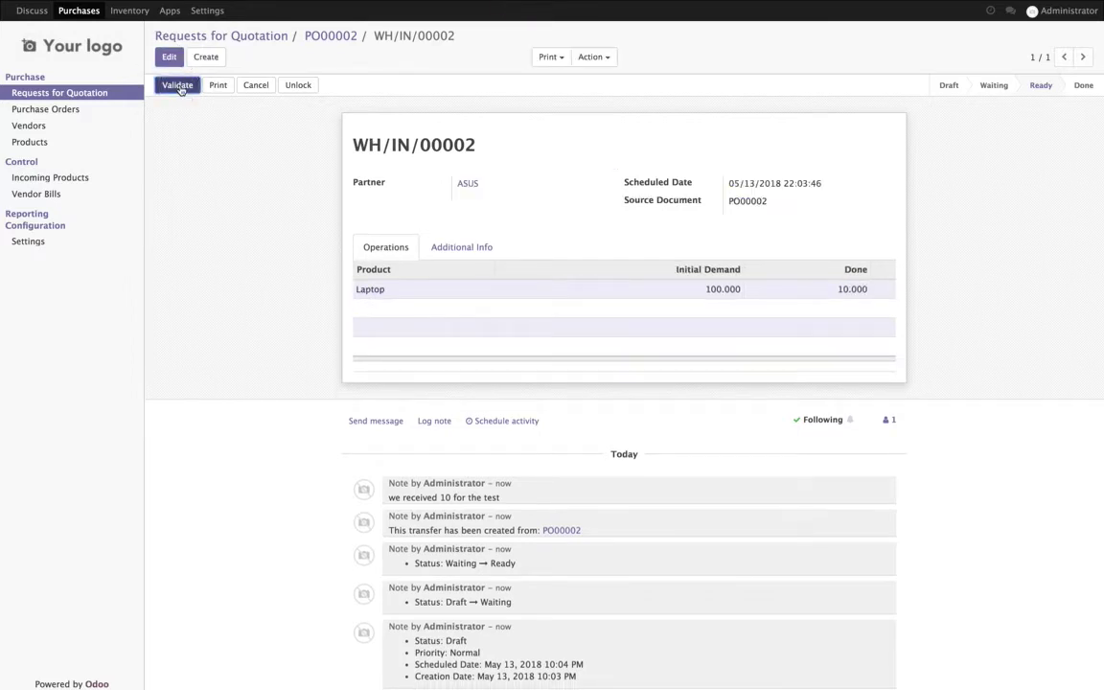
{"action": "left_click", "coordinate": [281, 153]}
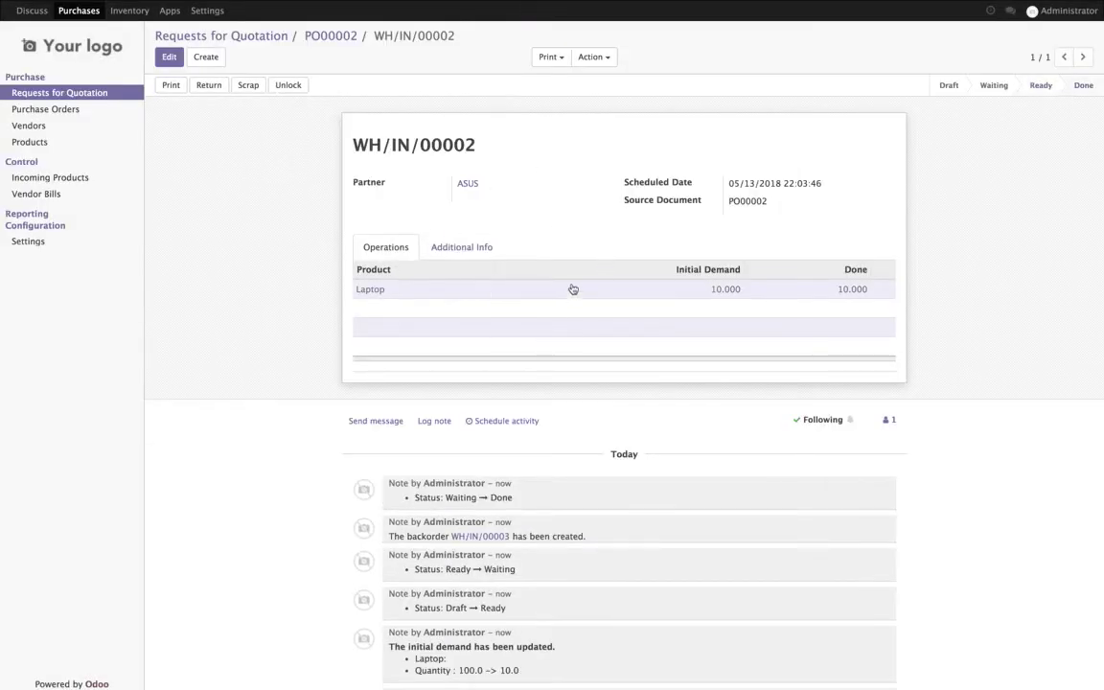
Draft note: "we checked 10 and quality seems not good, to lets go and start return process also the same time we will not pay for 10 qty".
{"action": "left_click", "coordinate": [348, 39]}
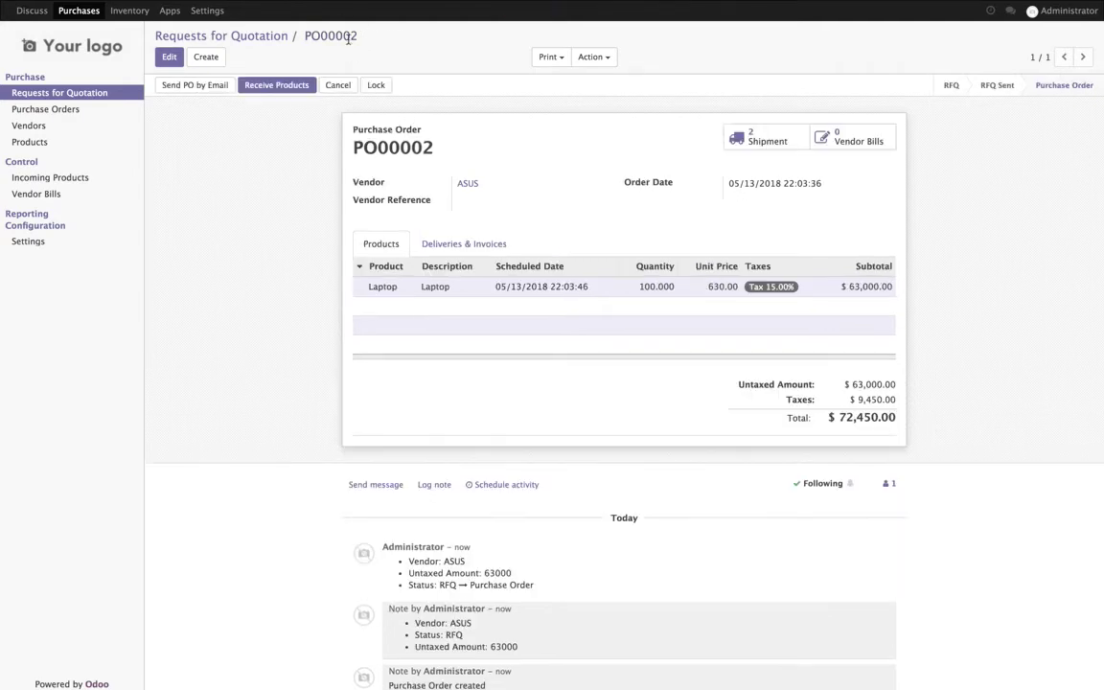
{"action": "left_click", "coordinate": [434, 488]}
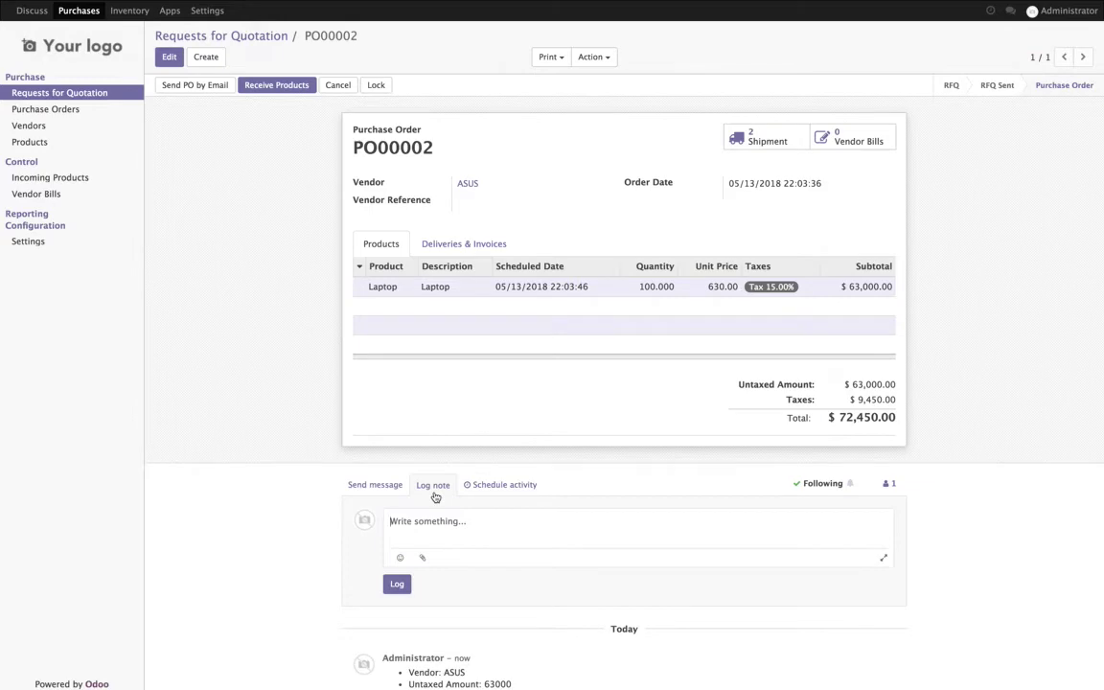
{"action": "type", "text": "we checked 10 and quality seems not good, to l"}
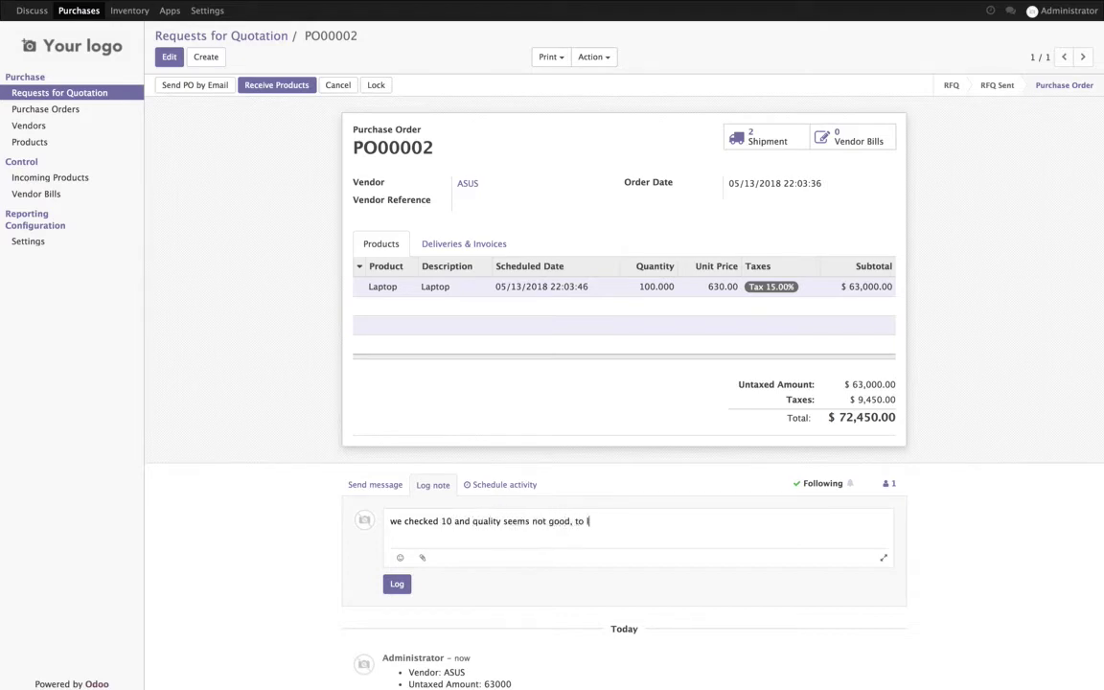
{"action": "type", "text": "ets go and start return process also the "}
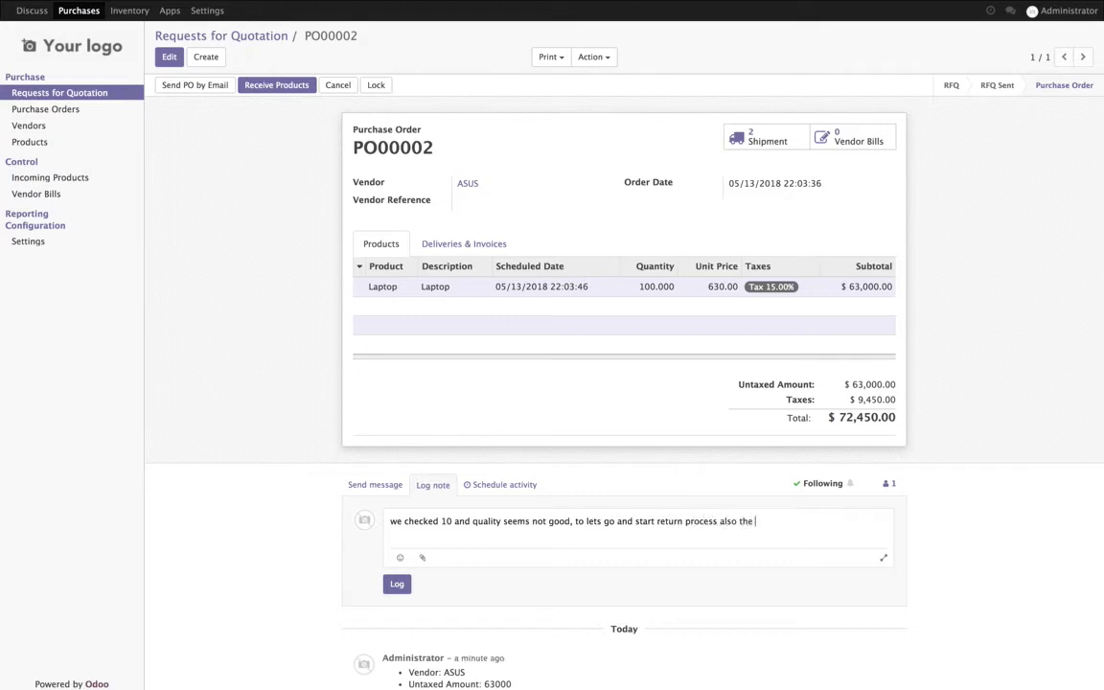
{"action": "type", "text": "same time we will not pay for 10 qty"}
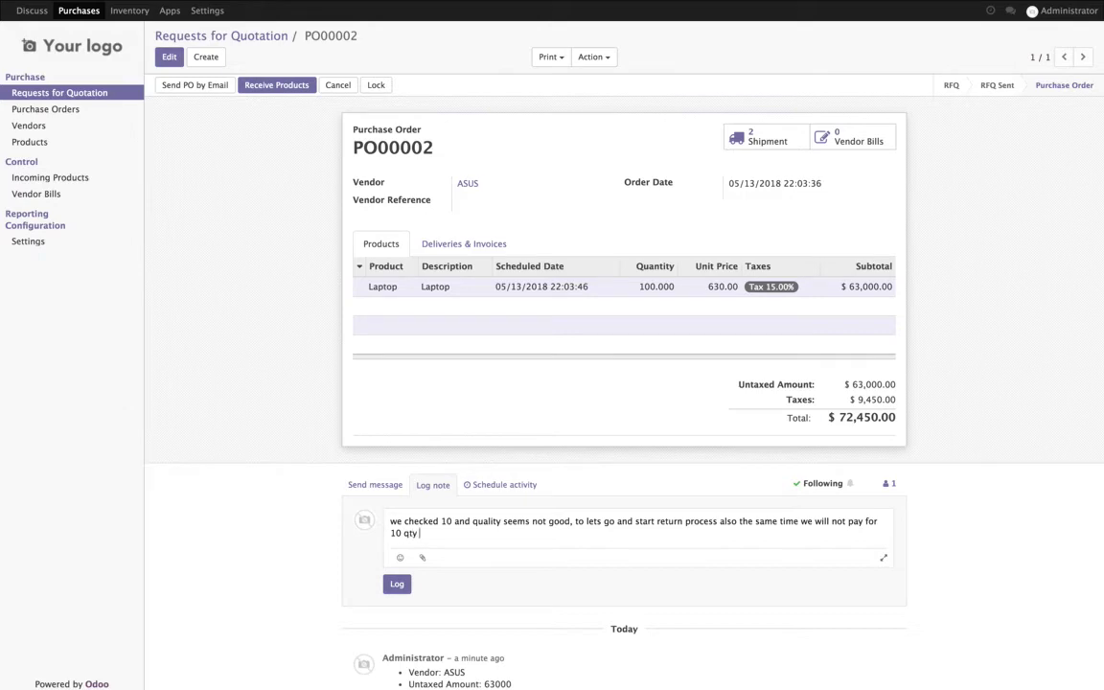
Copy the drafted note, reopen the ASUS order from the purchase orders list, and log the copied text on it.
{"action": "key", "text": "ctrl+a"}
{"action": "key", "text": "ctrl+c"}
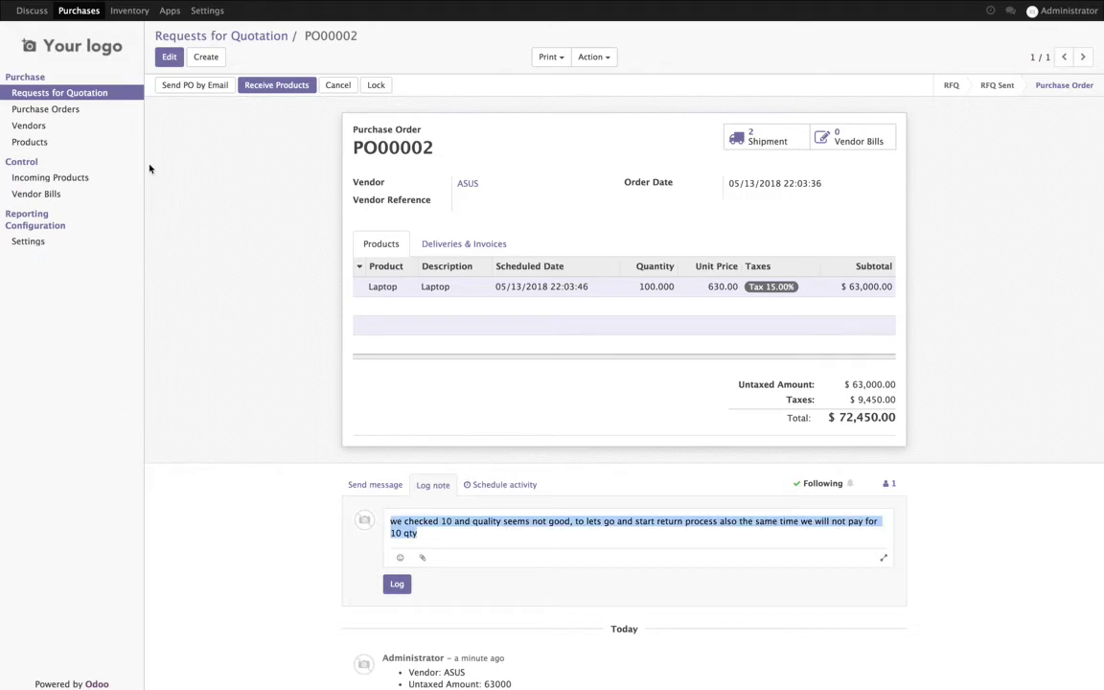
{"action": "left_click", "coordinate": [69, 108]}
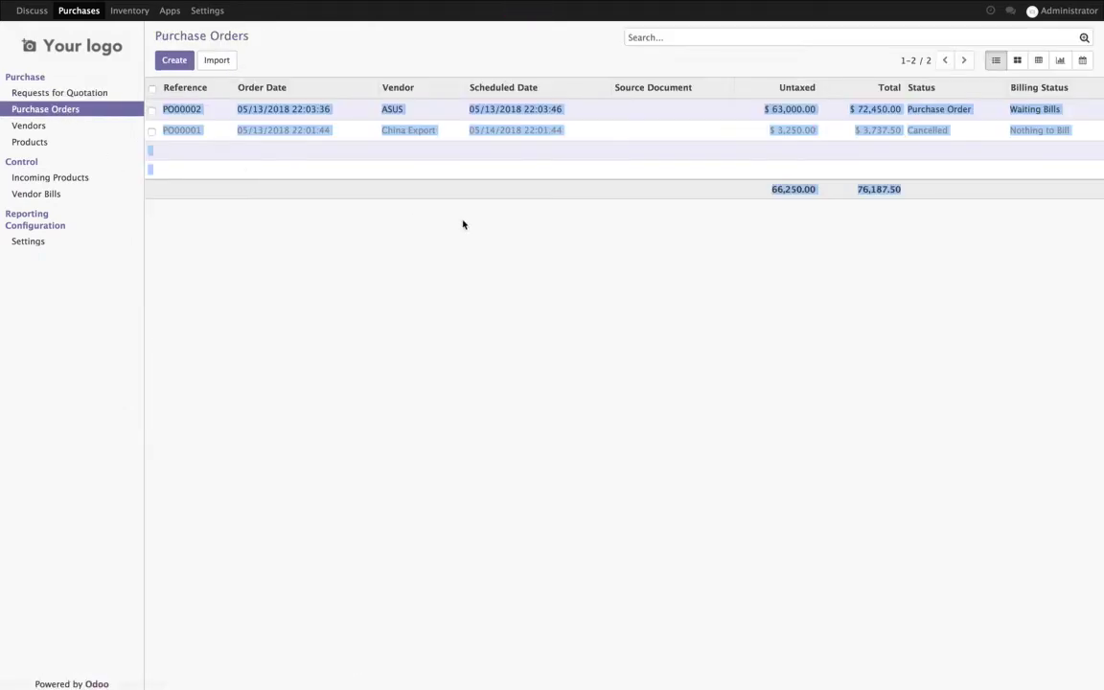
{"action": "left_click", "coordinate": [532, 110]}
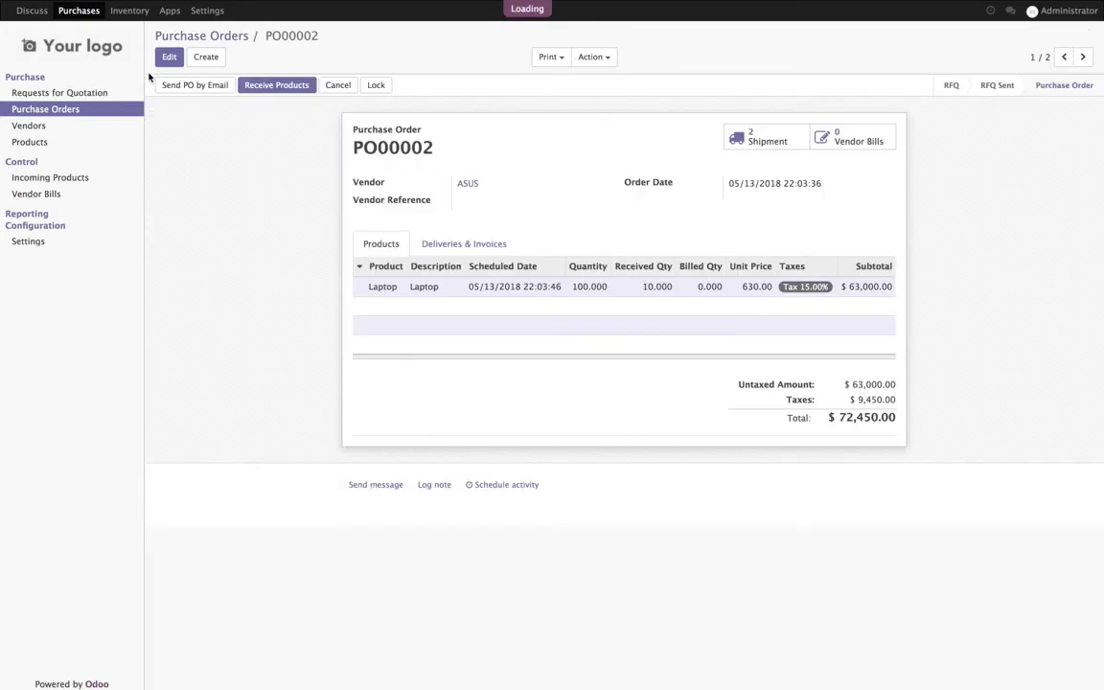
{"action": "left_click", "coordinate": [169, 56]}
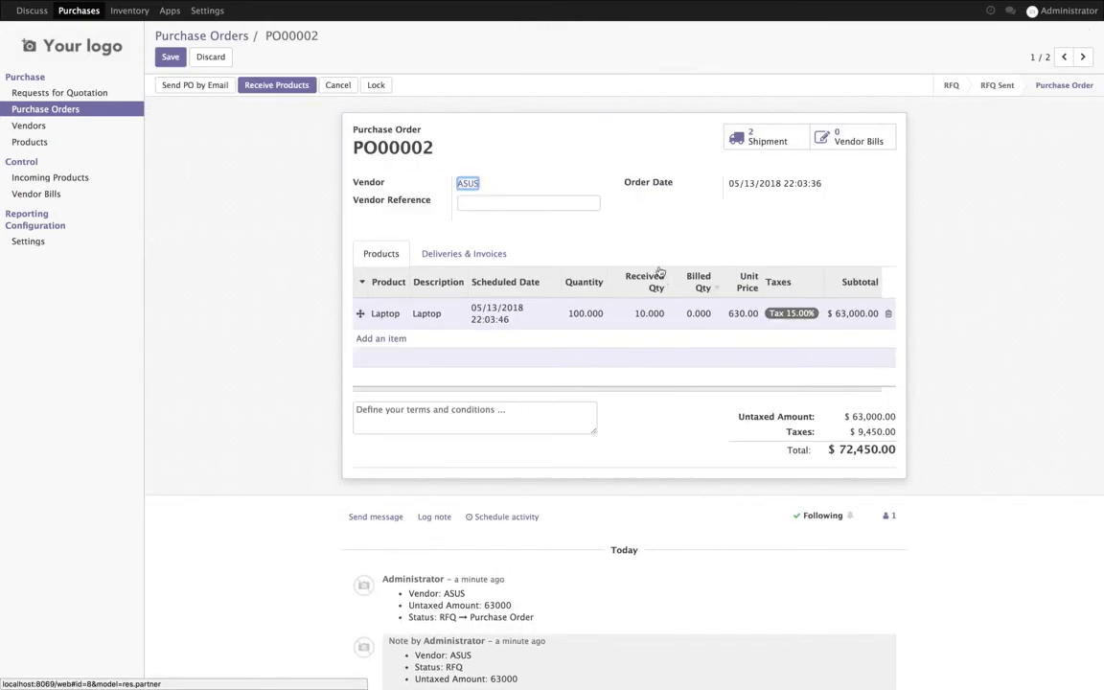
{"action": "left_click", "coordinate": [433, 516]}
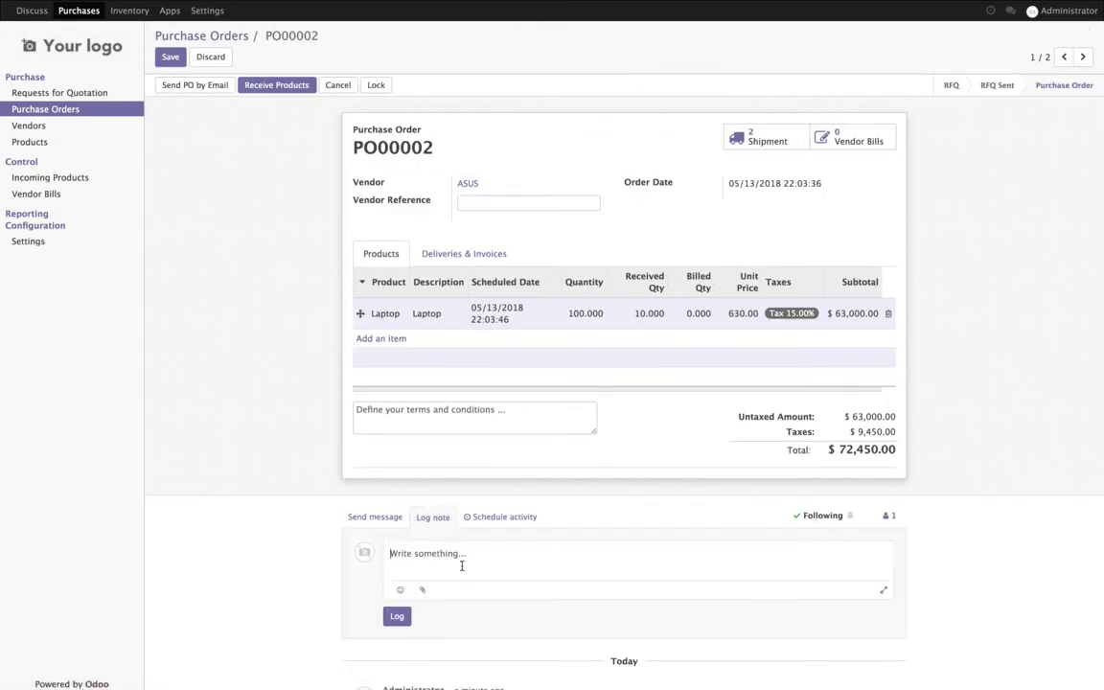
{"action": "key", "text": "ctrl+v"}
{"action": "left_click", "coordinate": [397, 615]}
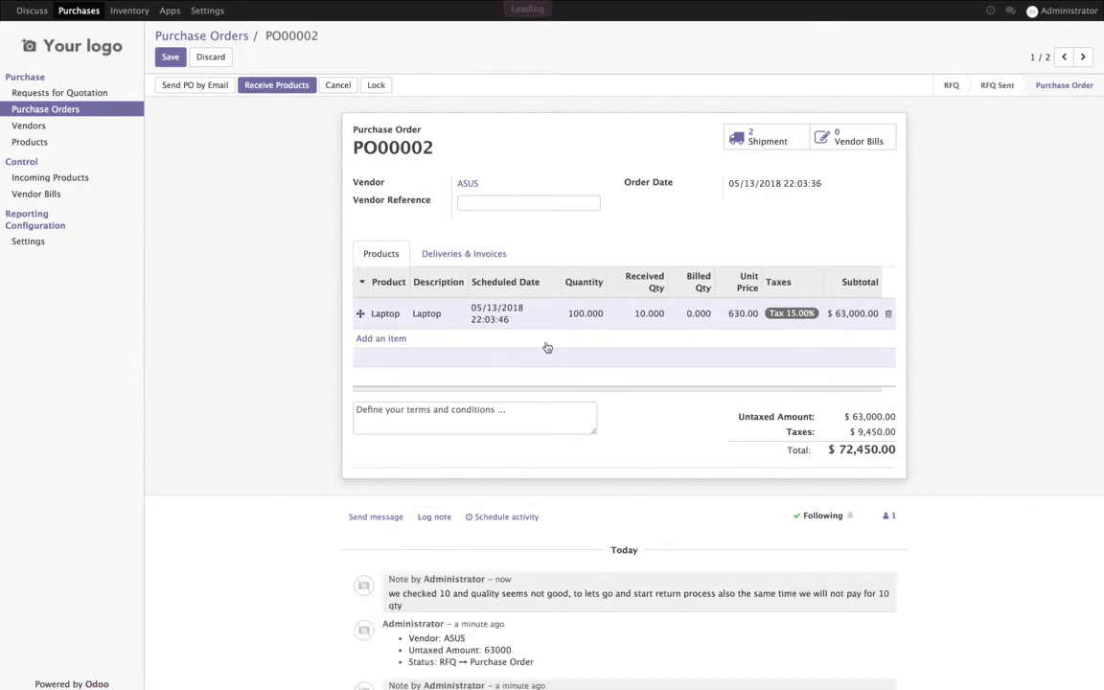
Open the ASUS order's shipments and delete the ready backorder transfer WH/IN/00003.
{"action": "left_click", "coordinate": [757, 137]}
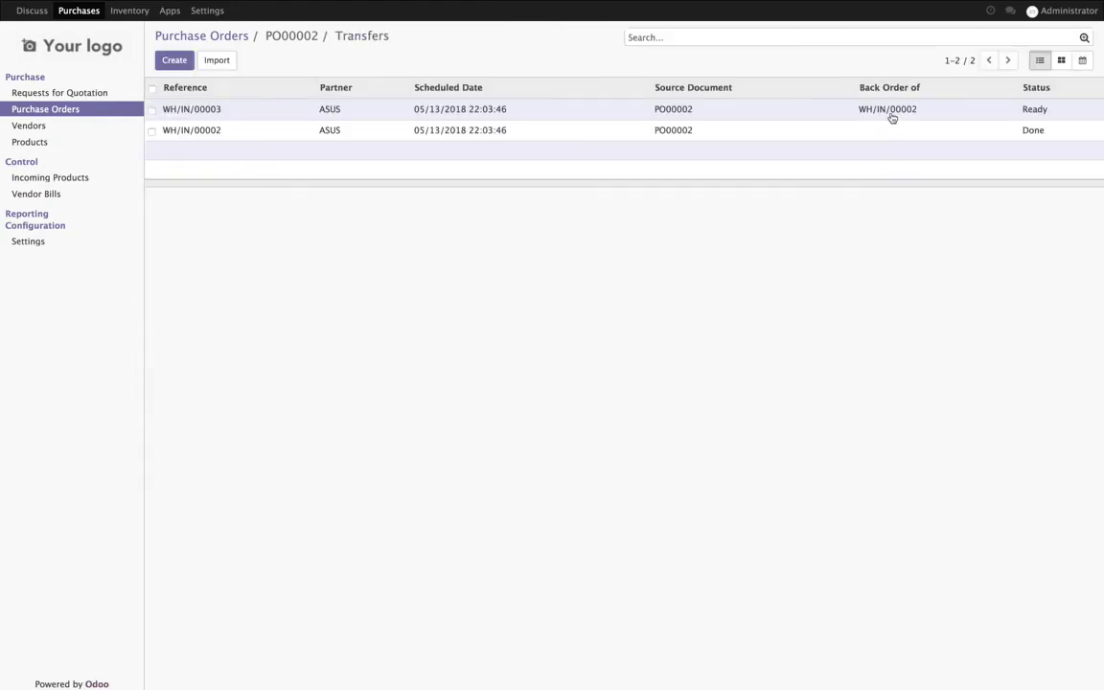
{"action": "left_click", "coordinate": [665, 112]}
{"action": "left_click", "coordinate": [599, 56]}
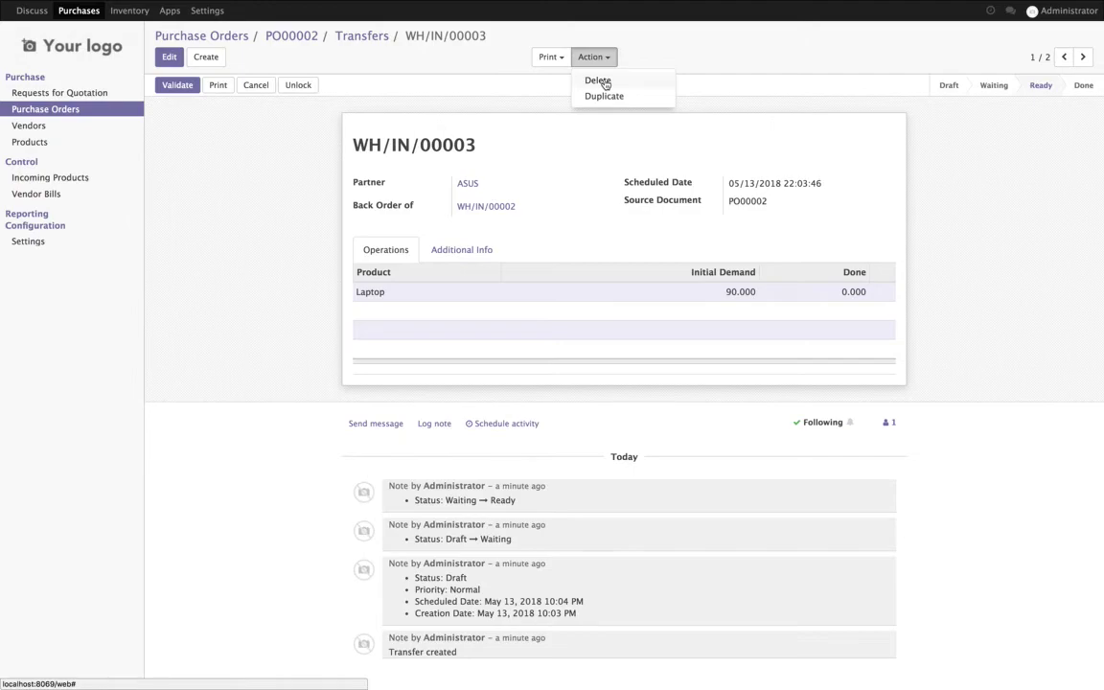
{"action": "left_click", "coordinate": [618, 82]}
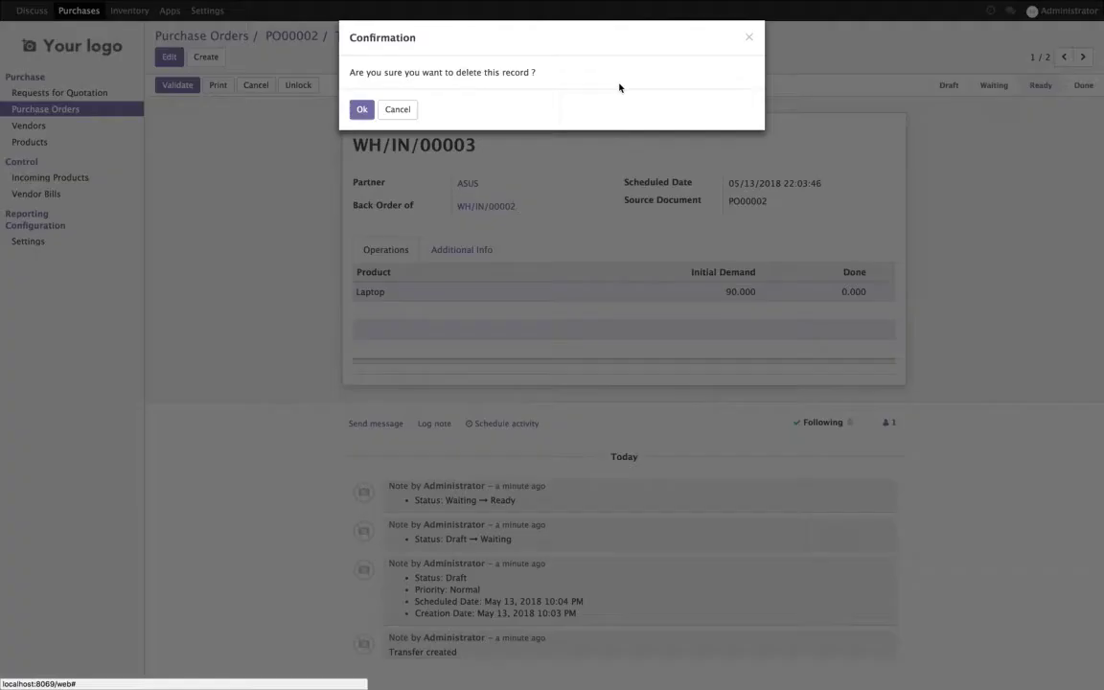
{"action": "left_click", "coordinate": [361, 109]}
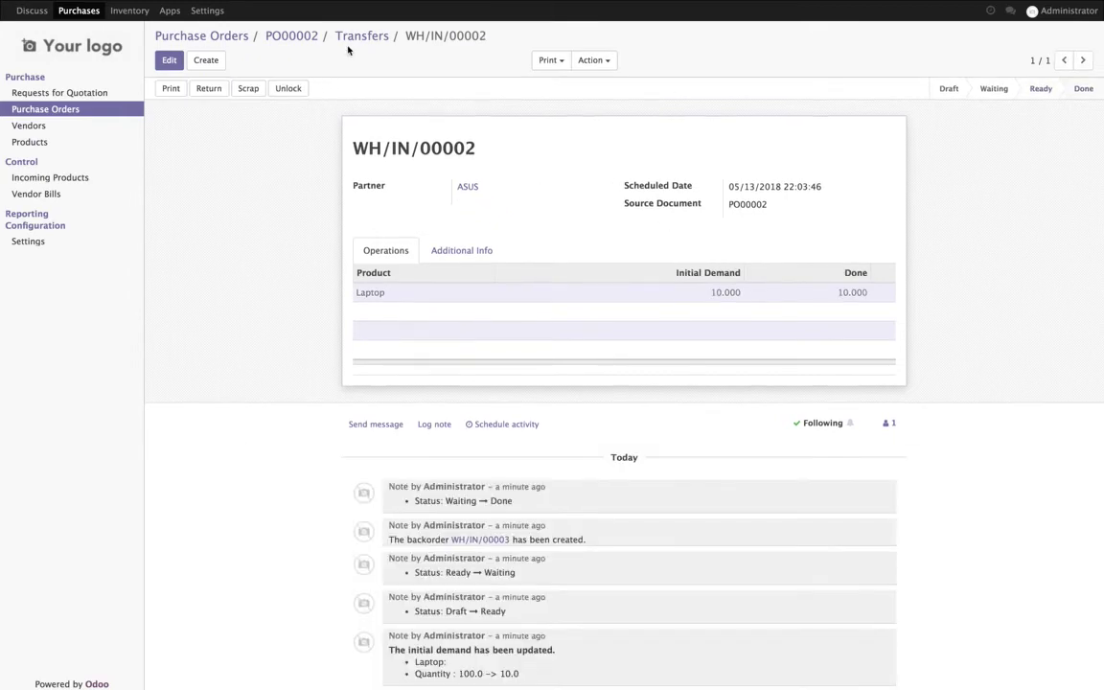
Start a return of the 10 laptops from the completed receipt WH/IN/00002 and enable To Refund for them.
{"action": "left_click", "coordinate": [347, 35]}
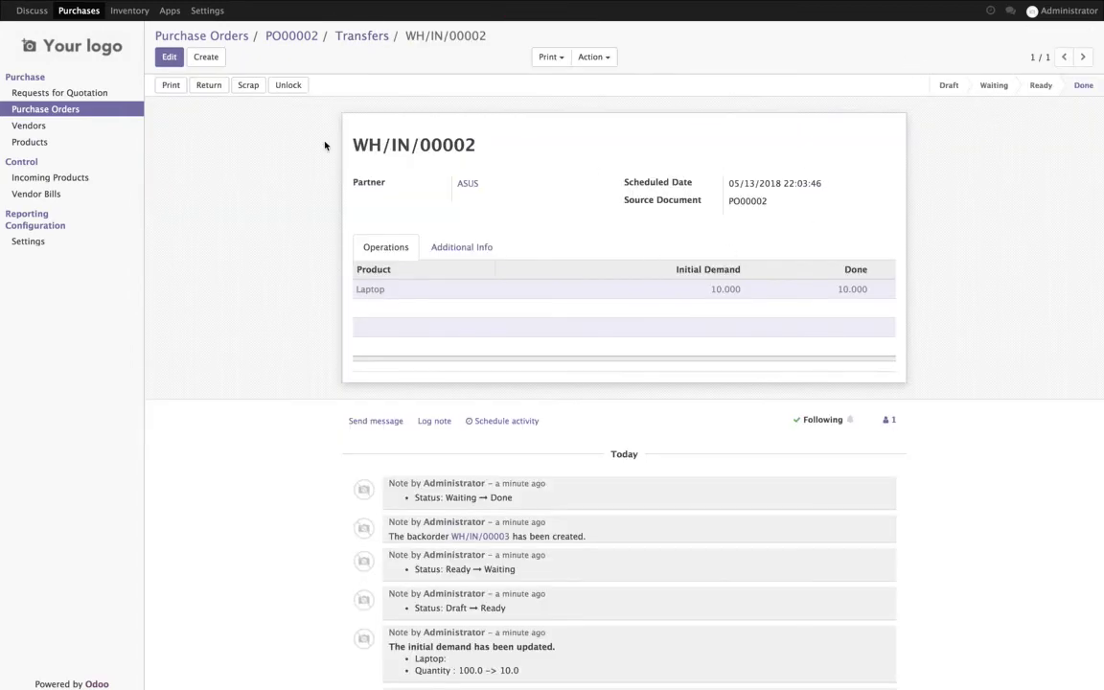
{"action": "left_click", "coordinate": [209, 85]}
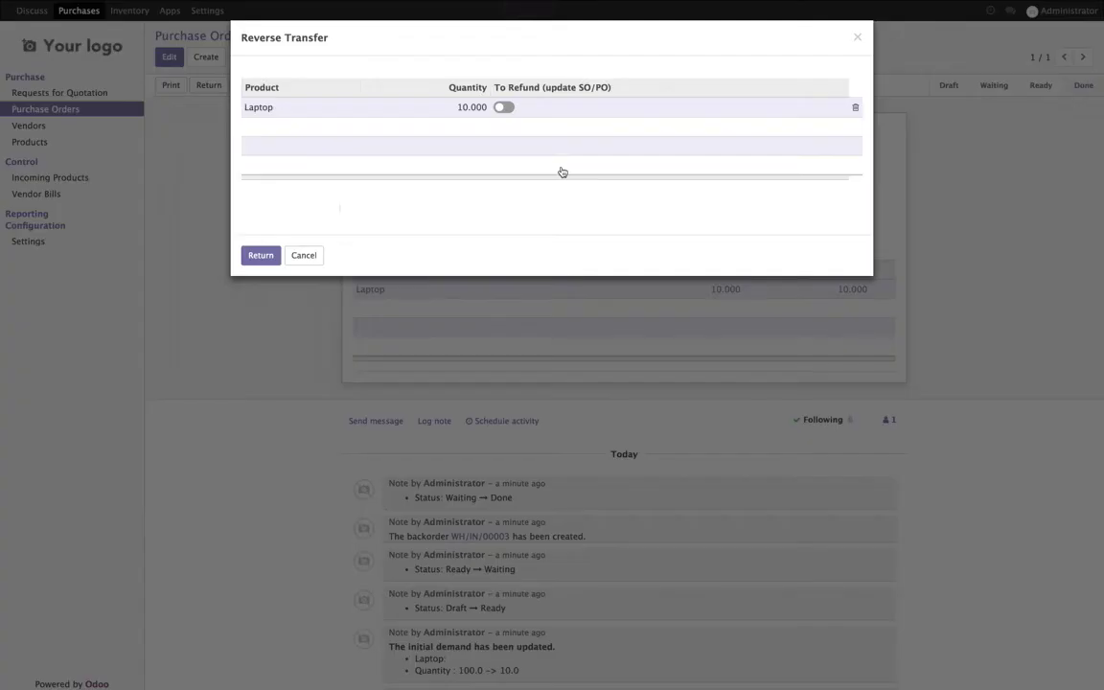
{"action": "left_click", "coordinate": [532, 111]}
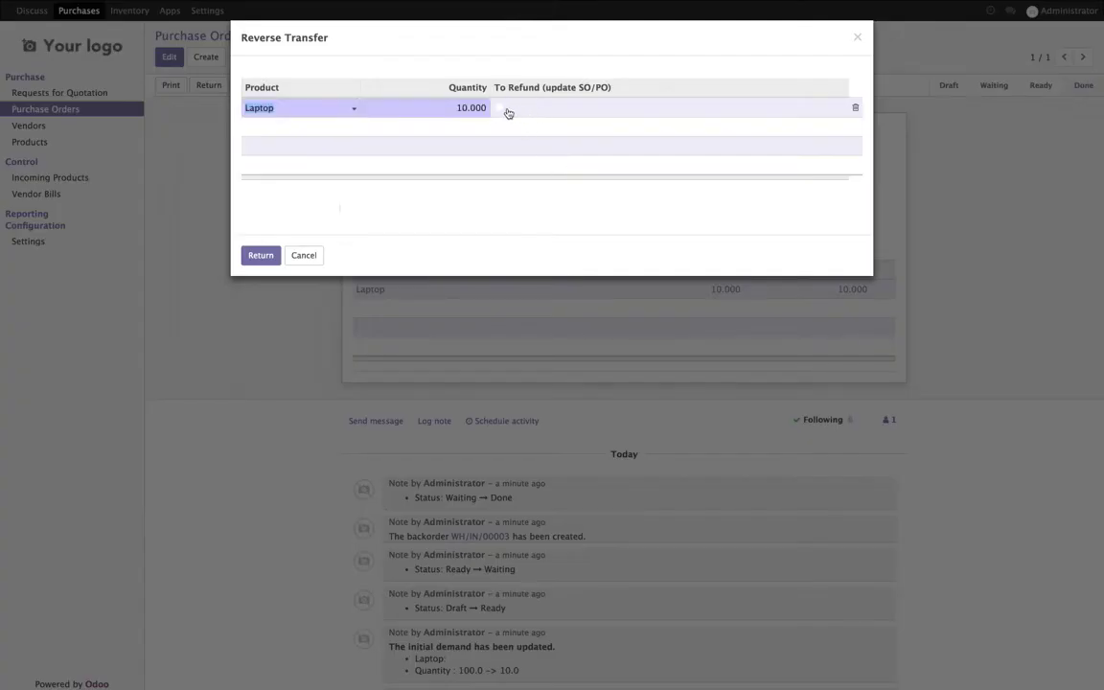
{"action": "left_click", "coordinate": [505, 111]}
{"action": "left_click", "coordinate": [505, 111]}
{"action": "left_click", "coordinate": [525, 111]}
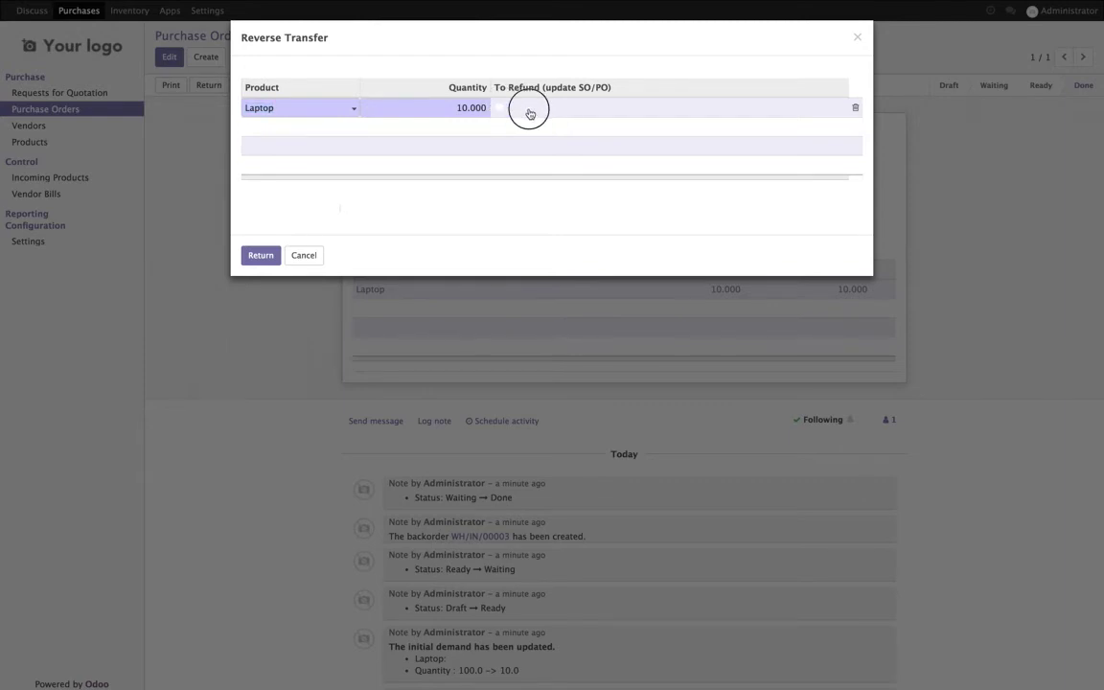
{"action": "left_click", "coordinate": [512, 110]}
{"action": "left_click", "coordinate": [508, 109]}
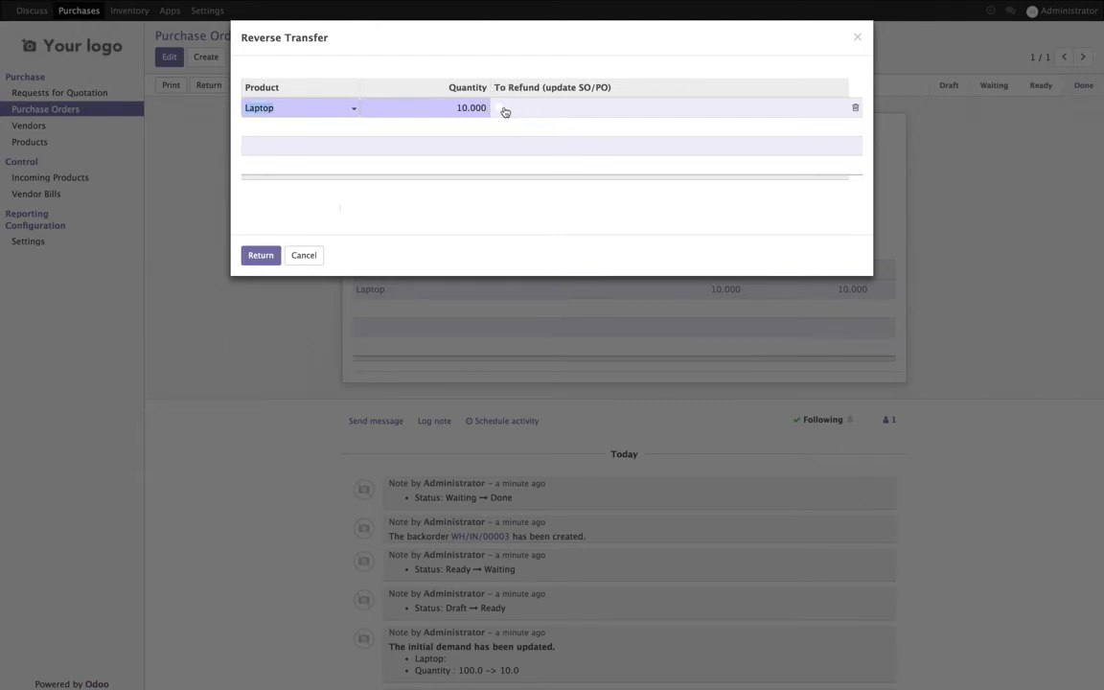
{"action": "left_click", "coordinate": [506, 111]}
{"action": "left_click", "coordinate": [502, 109]}
{"action": "left_click", "coordinate": [524, 117]}
{"action": "left_click", "coordinate": [510, 110]}
{"action": "left_click", "coordinate": [510, 111]}
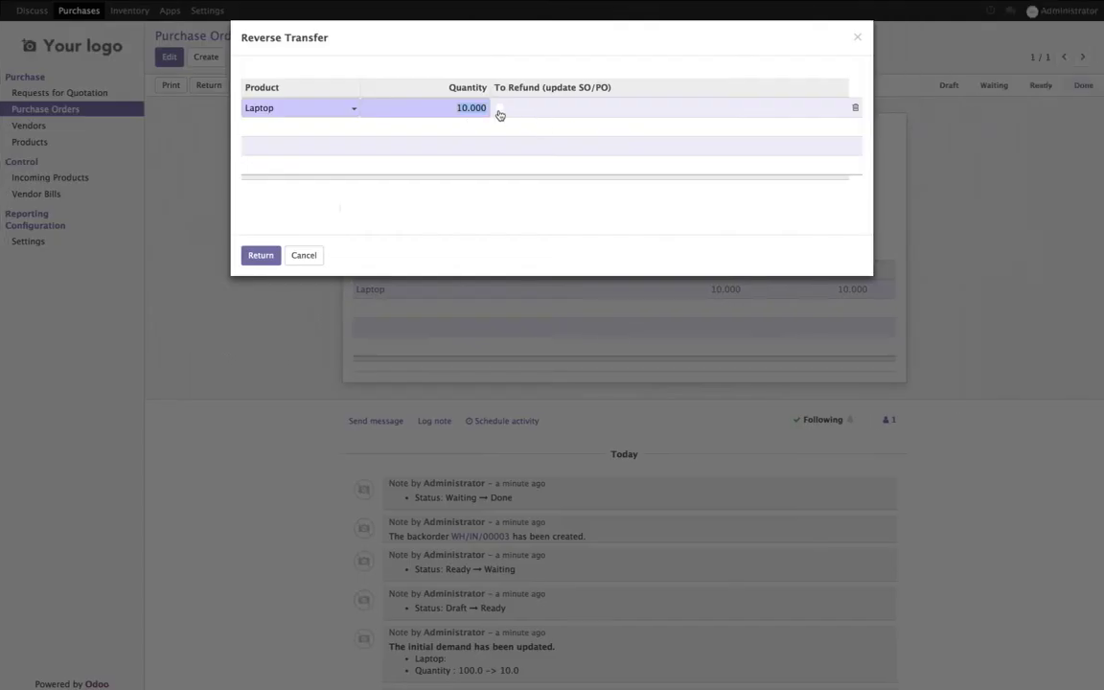
{"action": "left_click", "coordinate": [517, 112]}
{"action": "left_click", "coordinate": [503, 112]}
{"action": "left_click", "coordinate": [501, 111]}
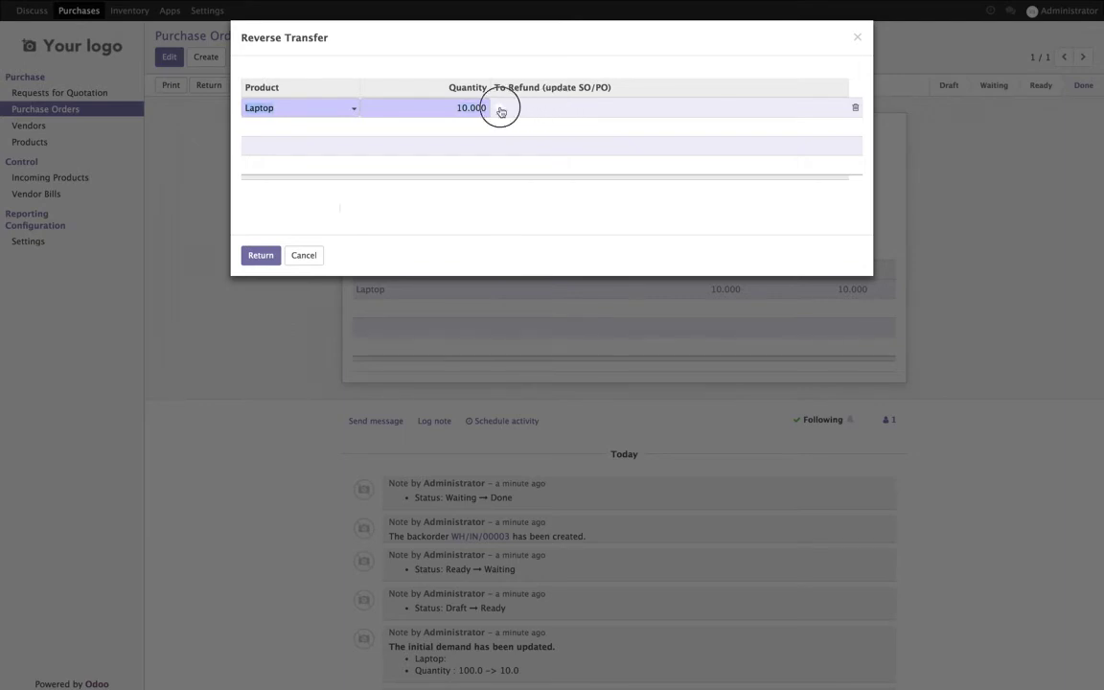
{"action": "left_click", "coordinate": [532, 113]}
{"action": "left_click", "coordinate": [502, 111]}
{"action": "left_click", "coordinate": [504, 112]}
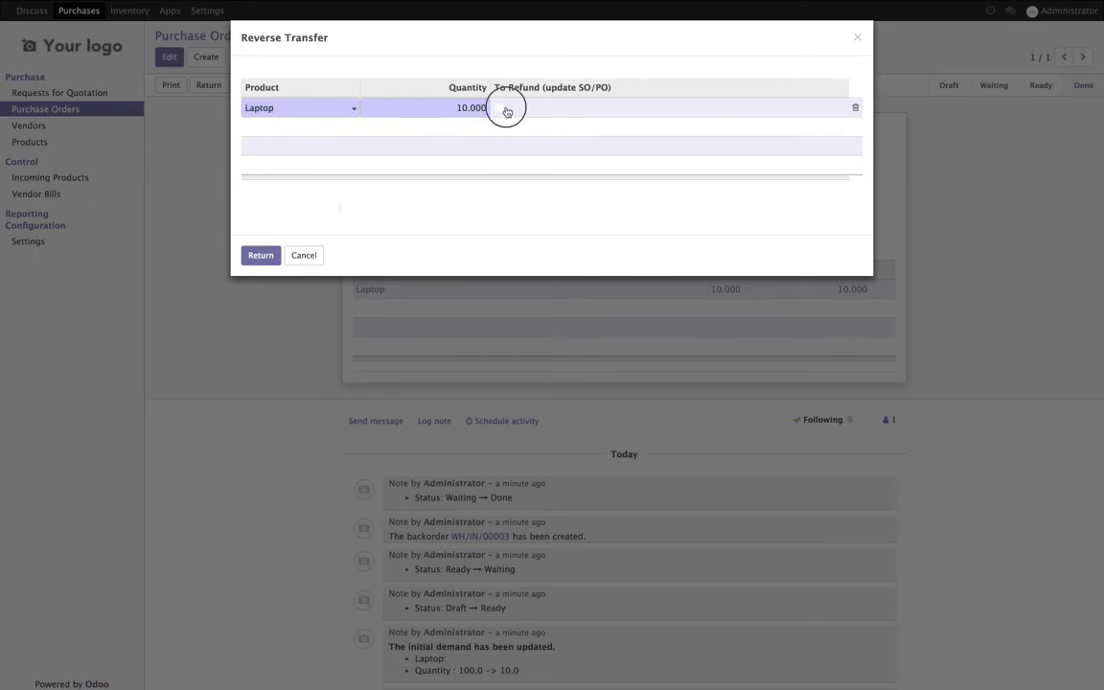
{"action": "left_click", "coordinate": [505, 112]}
{"action": "left_click", "coordinate": [505, 175]}
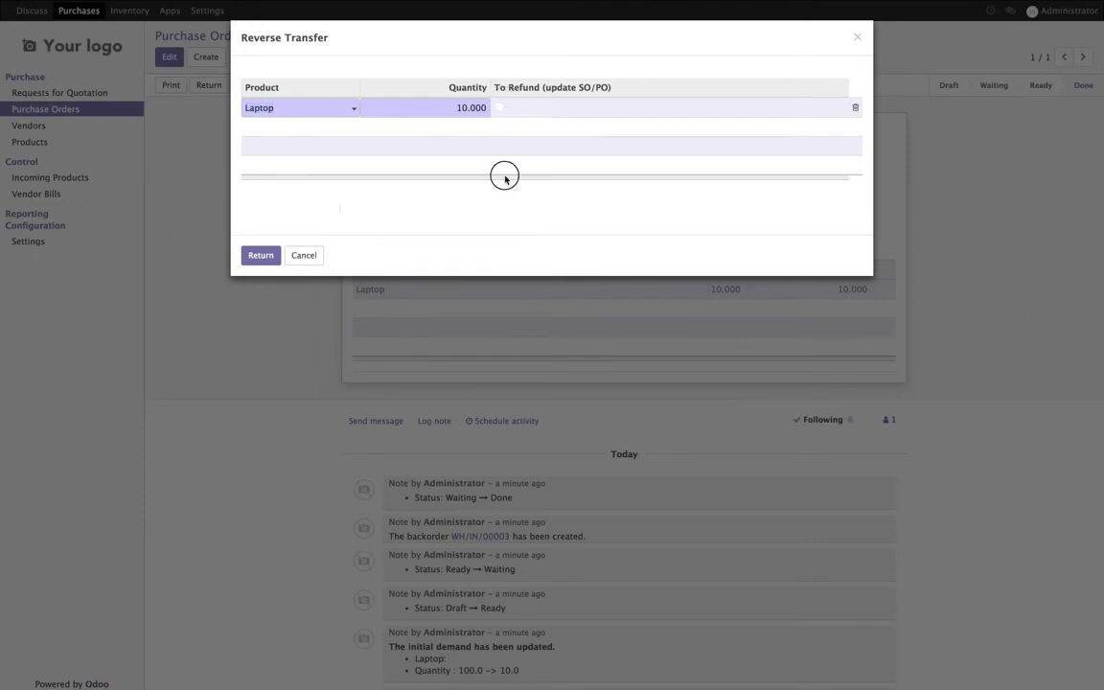
{"action": "left_click", "coordinate": [505, 112]}
{"action": "left_click", "coordinate": [503, 110]}
{"action": "left_click", "coordinate": [498, 110]}
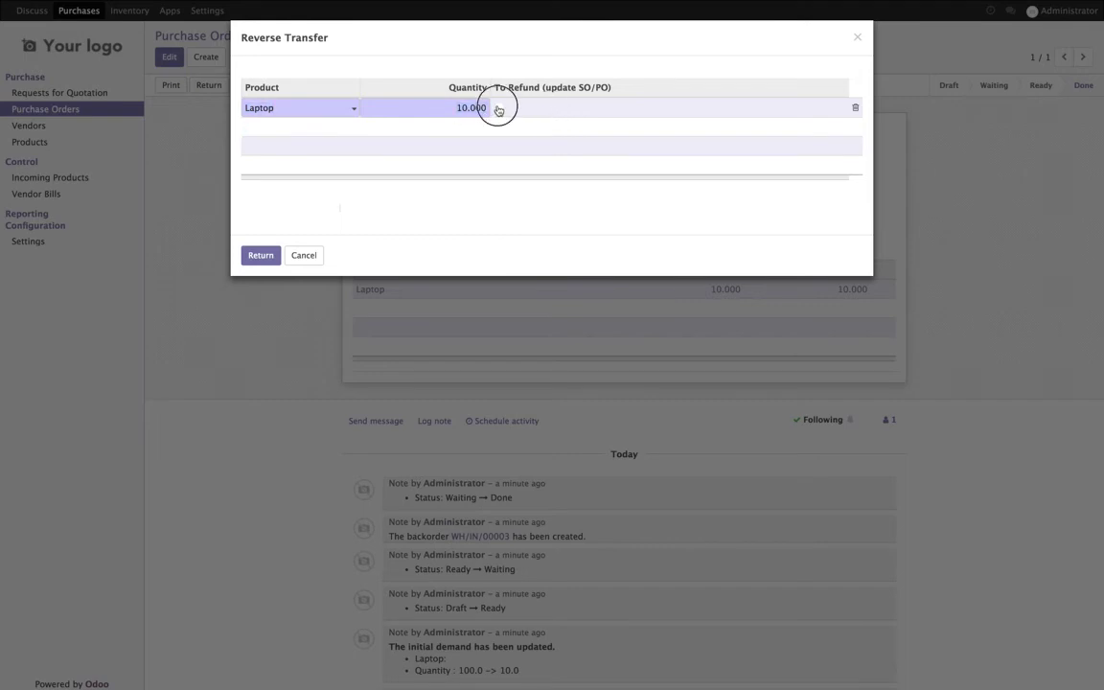
{"action": "left_click", "coordinate": [505, 109]}
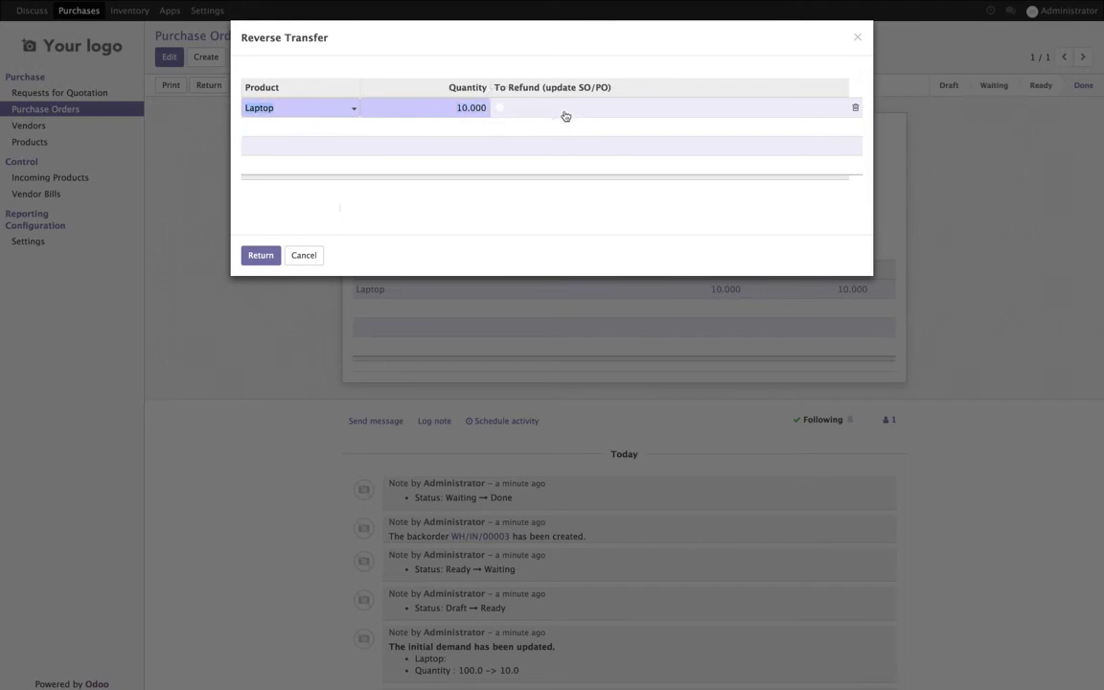
{"action": "left_click", "coordinate": [506, 109]}
{"action": "left_click", "coordinate": [501, 109]}
{"action": "left_click", "coordinate": [505, 113]}
{"action": "left_click", "coordinate": [564, 112]}
{"action": "left_click", "coordinate": [436, 180]}
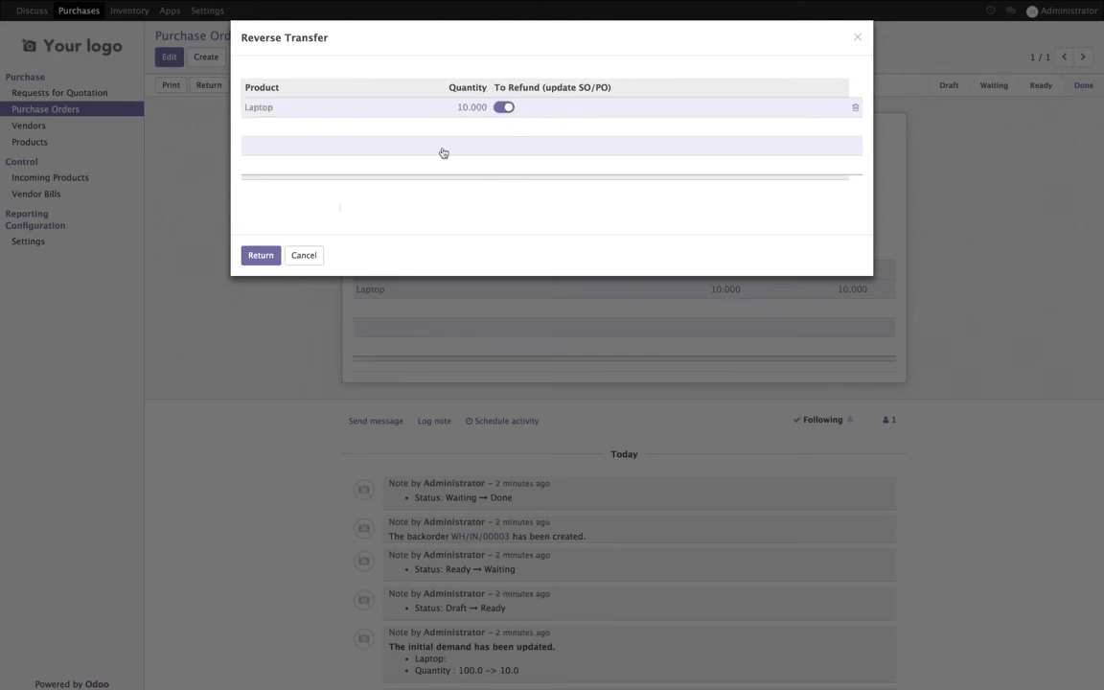
Create the return transfer and validate it as an immediate transfer of all reserved quantities.
{"action": "left_click", "coordinate": [261, 256]}
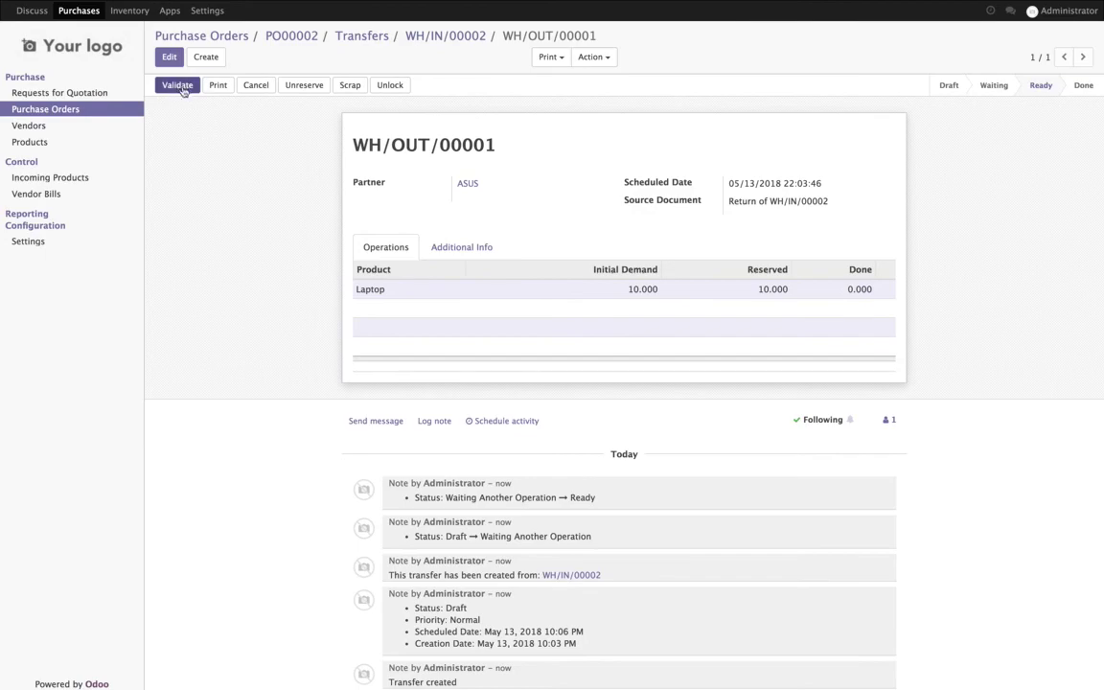
{"action": "left_click", "coordinate": [180, 87]}
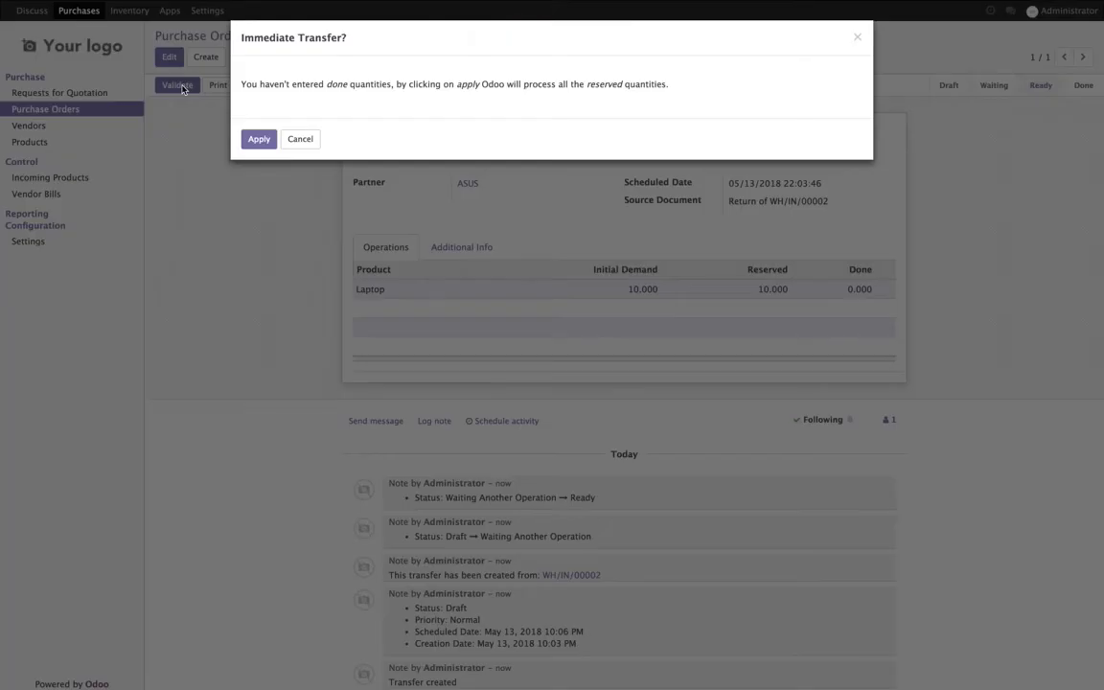
{"action": "left_click", "coordinate": [261, 140]}
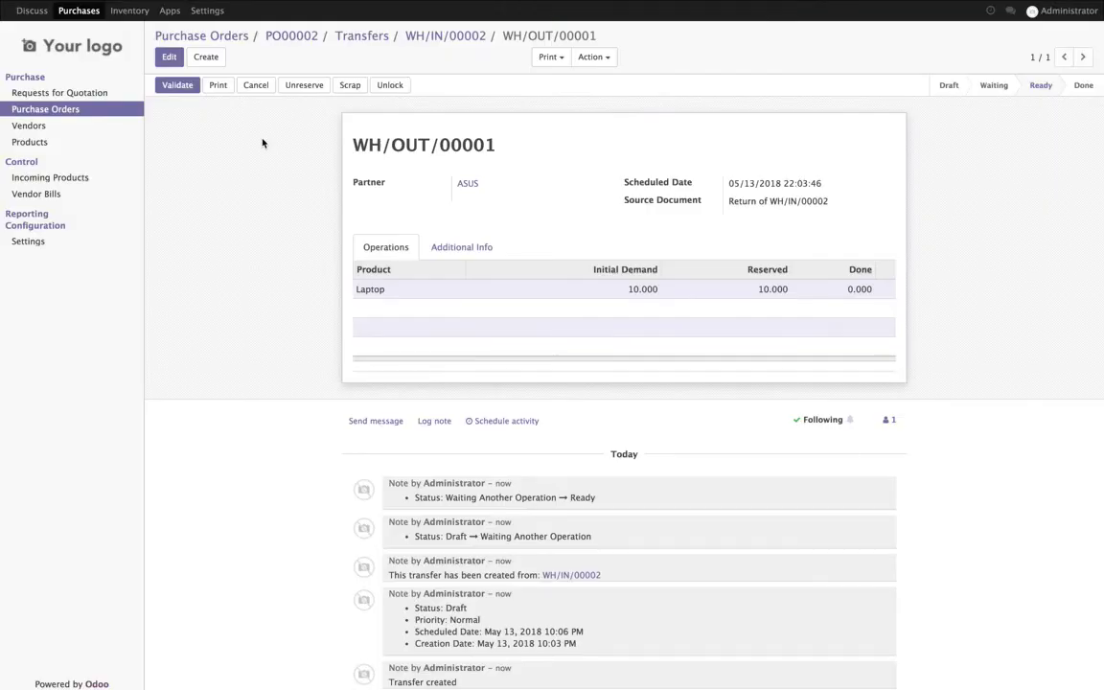
Go back to PO00002 and log the note "lets' make the order qty set to 0 and lock this po so no one can process it.".
{"action": "left_click", "coordinate": [445, 36]}
{"action": "left_click", "coordinate": [305, 36]}
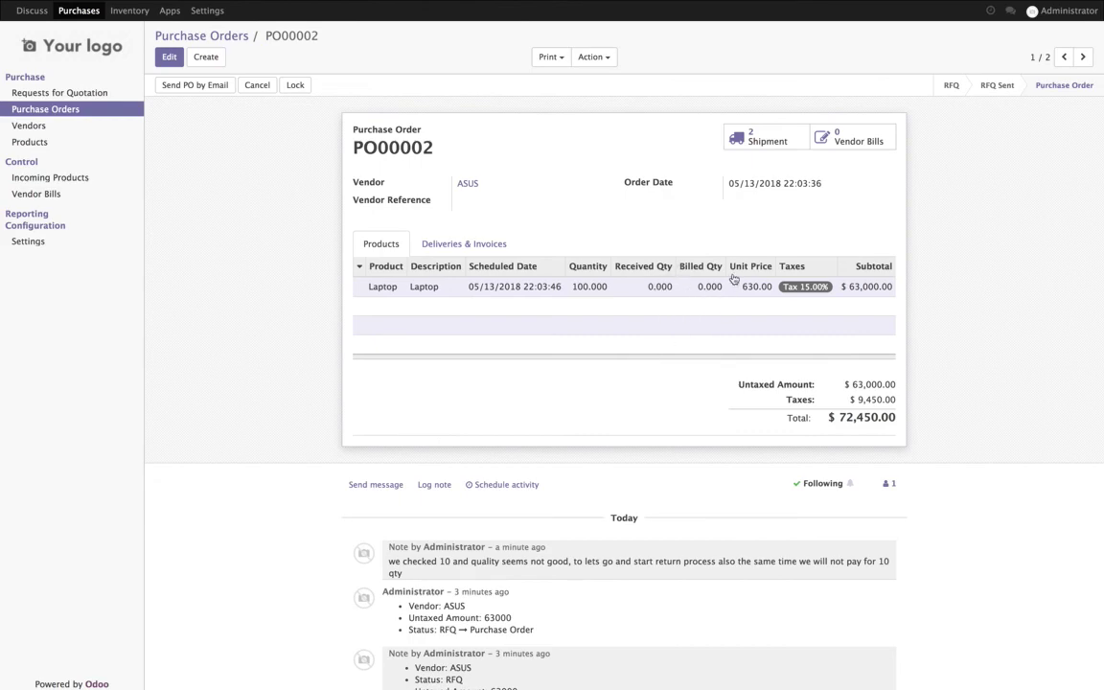
{"action": "left_click", "coordinate": [434, 484]}
{"action": "type", "text": "lets'"}
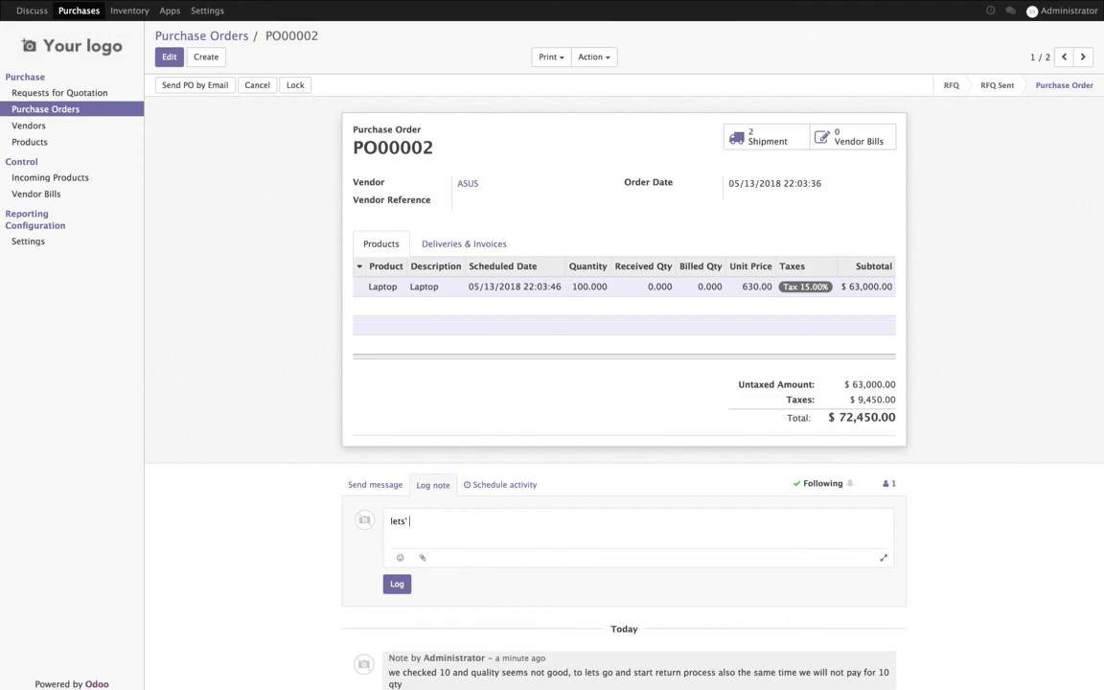
{"action": "type", "text": " make the order qty set to 0 and lock this po so no other proce"}
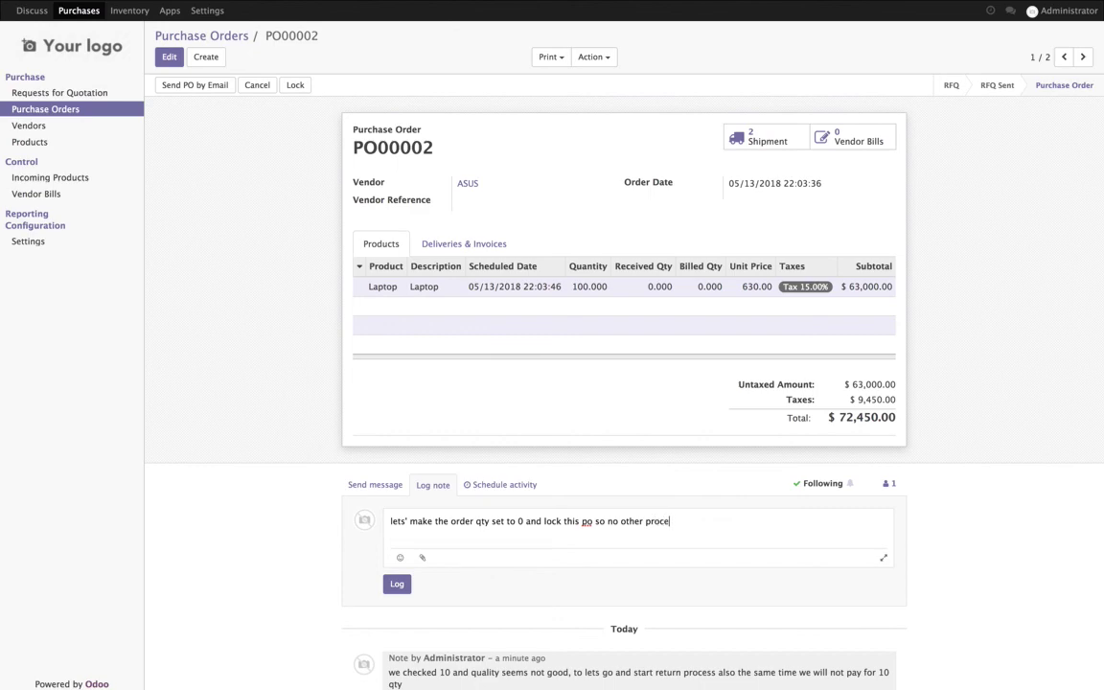
{"action": "type", "text": "ss it."}
{"action": "double_click", "coordinate": [627, 521]}
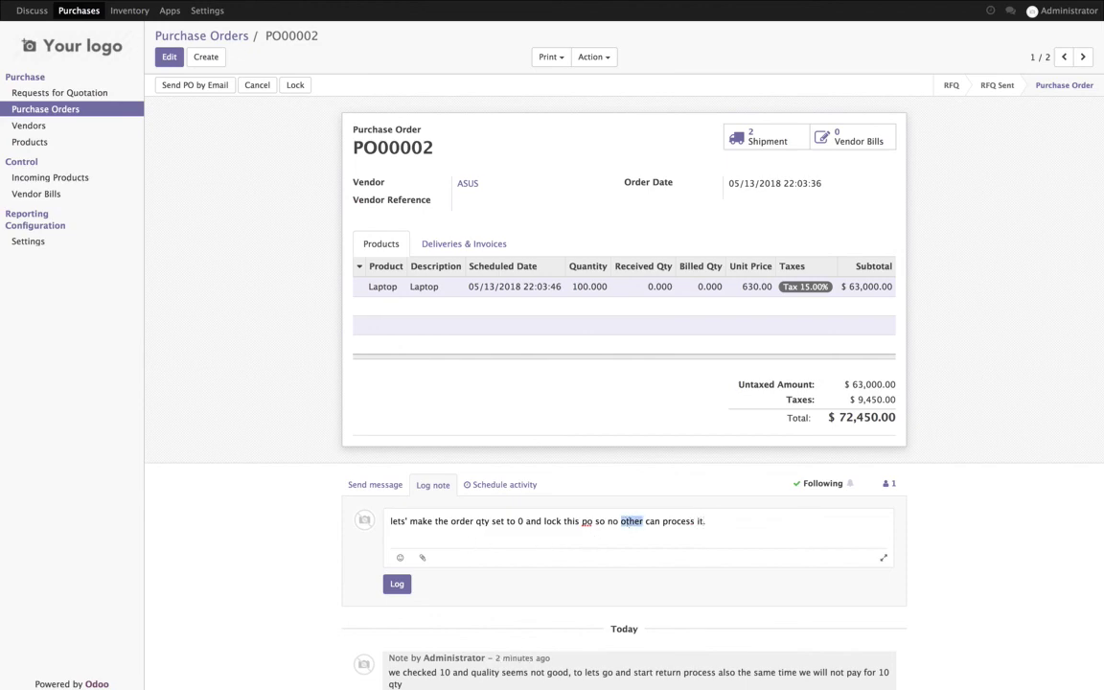
{"action": "type", "text": "one"}
{"action": "left_click", "coordinate": [397, 583]}
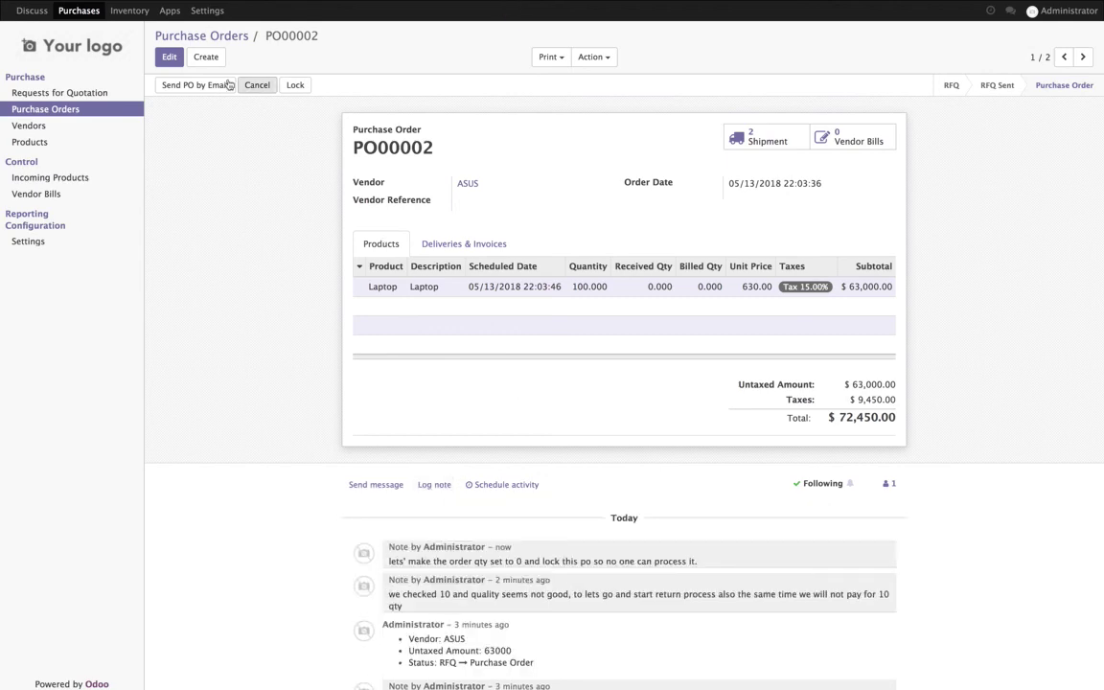
Set the ordered laptop quantity on PO00002 to 0, save the order and lock it.
{"action": "left_click", "coordinate": [169, 57]}
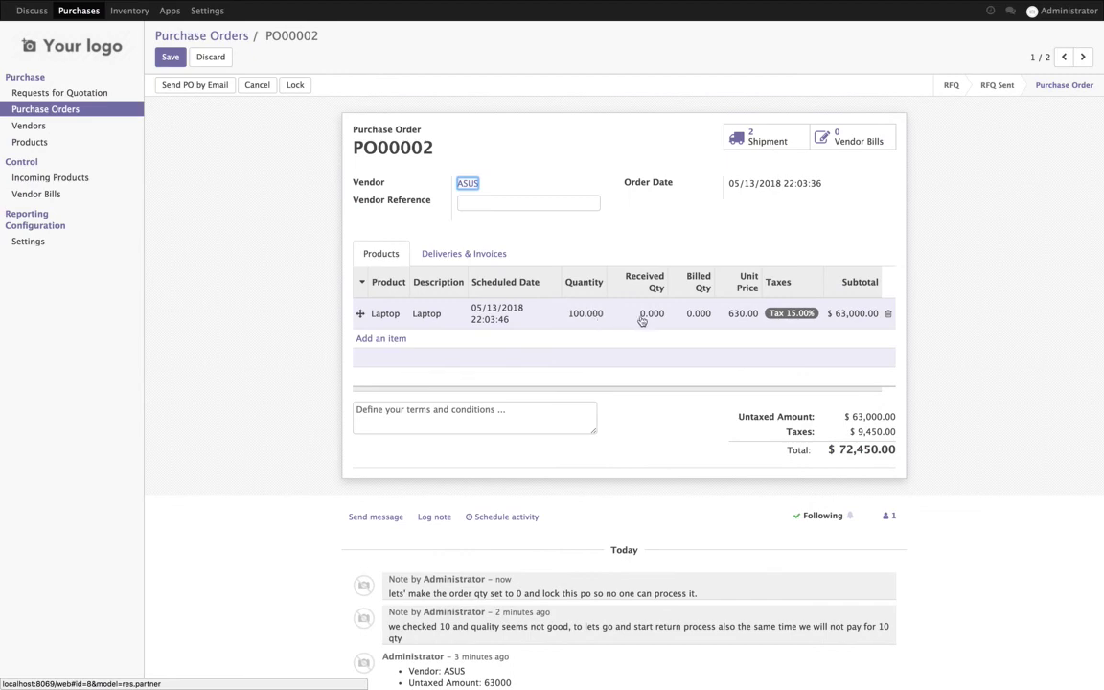
{"action": "left_click", "coordinate": [577, 316]}
{"action": "type", "text": "0"}
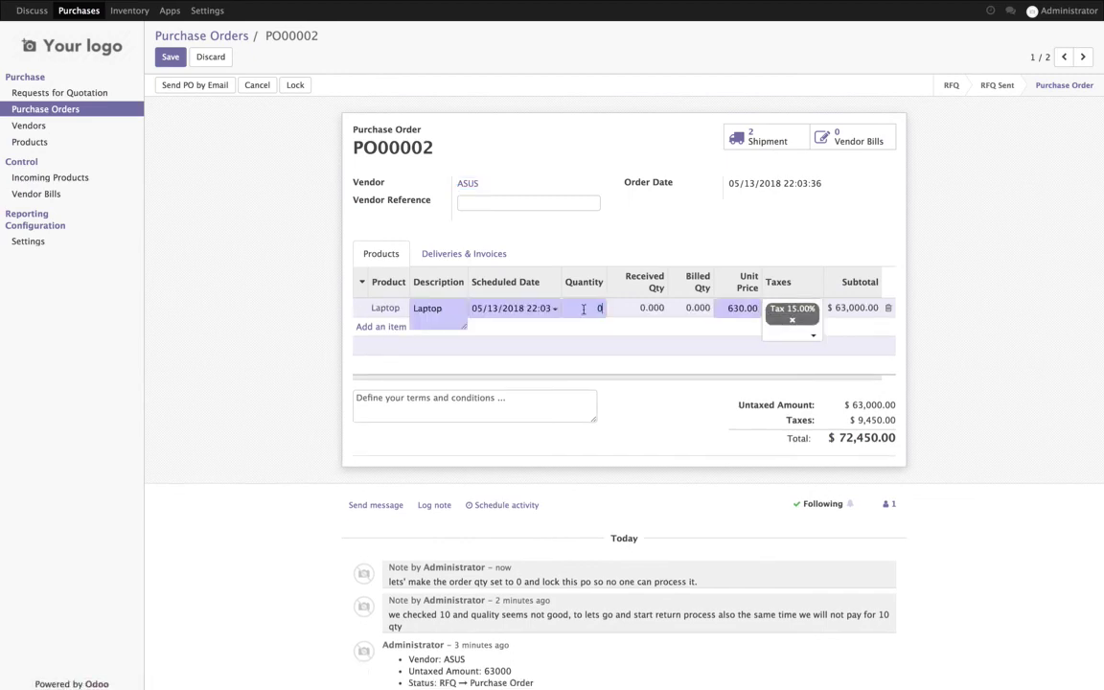
{"action": "left_click", "coordinate": [253, 168]}
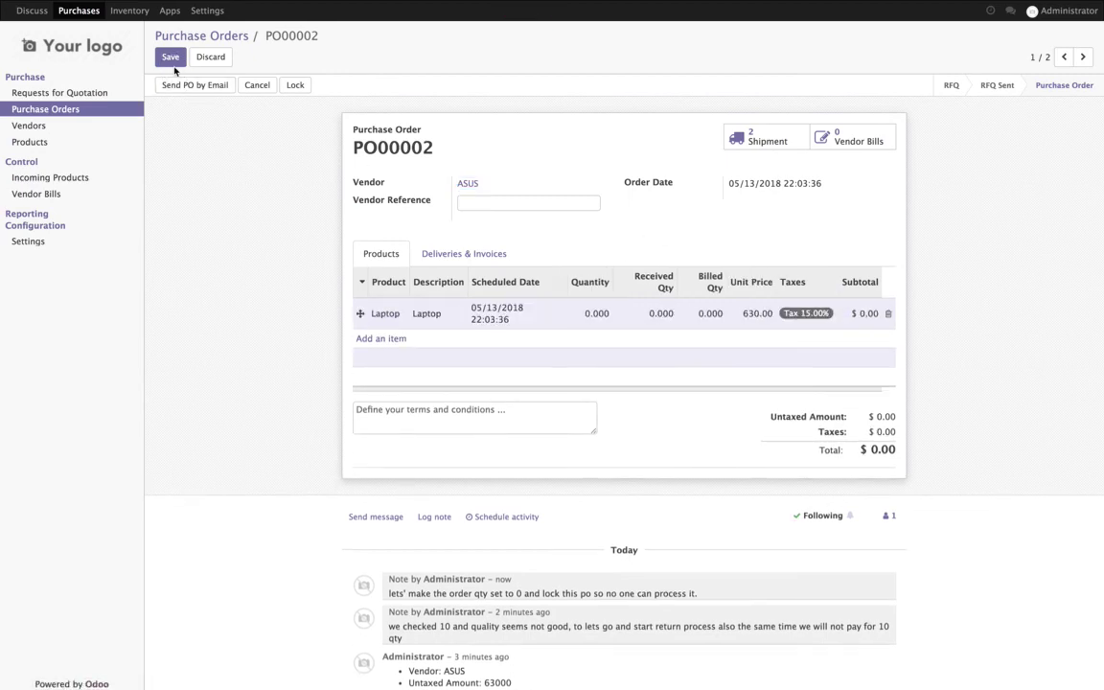
{"action": "left_click", "coordinate": [169, 59]}
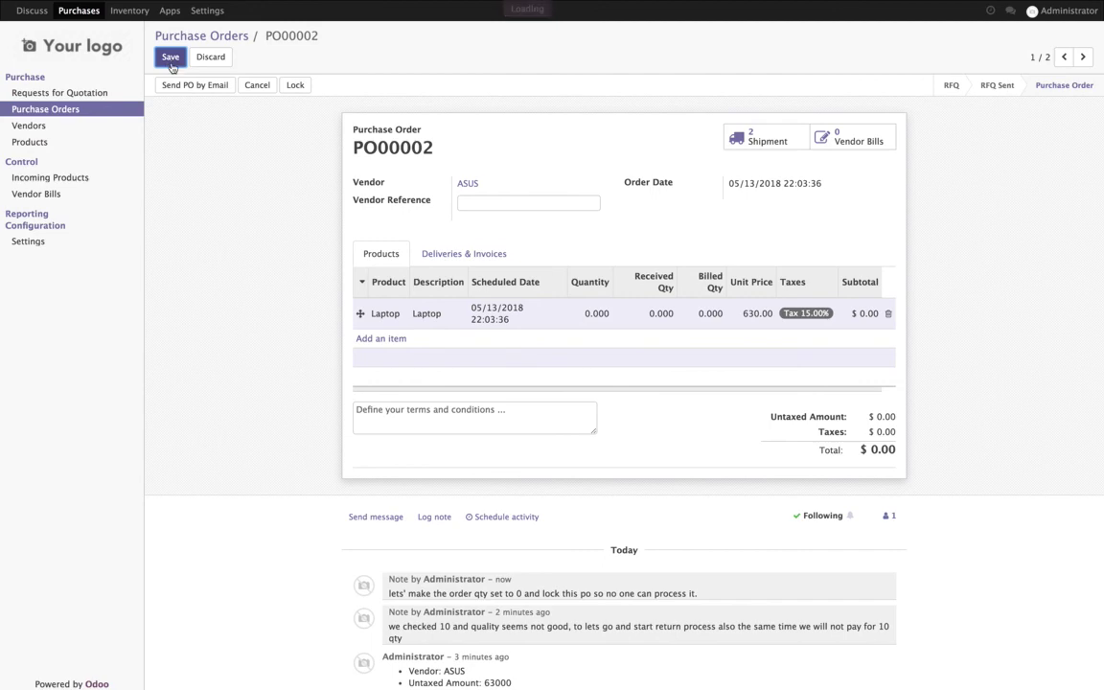
{"action": "left_click", "coordinate": [295, 86]}
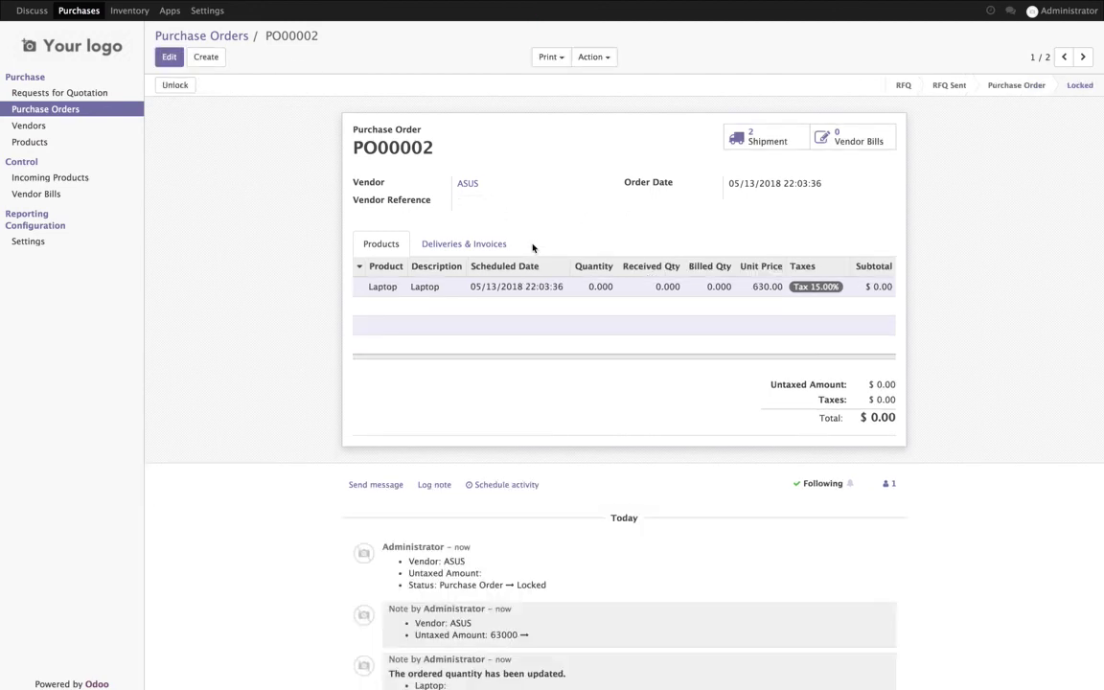
Review the status of the purchase orders and the ASUS order's shipments, ending on the purchase orders list.
{"action": "left_click", "coordinate": [241, 38]}
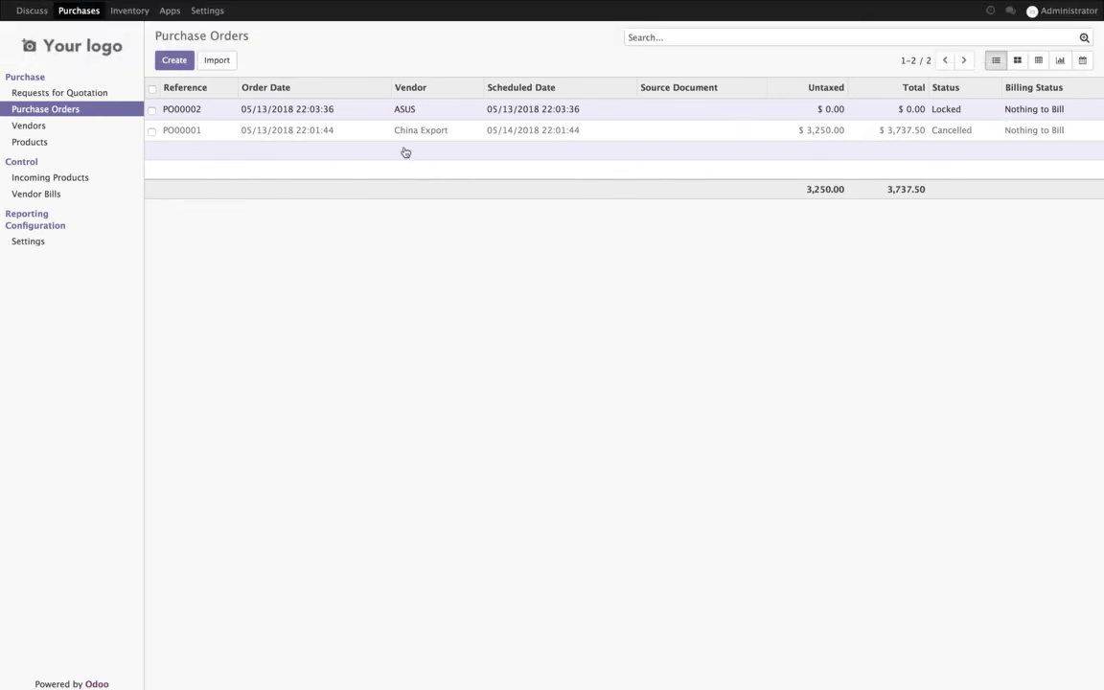
{"action": "left_click", "coordinate": [307, 109]}
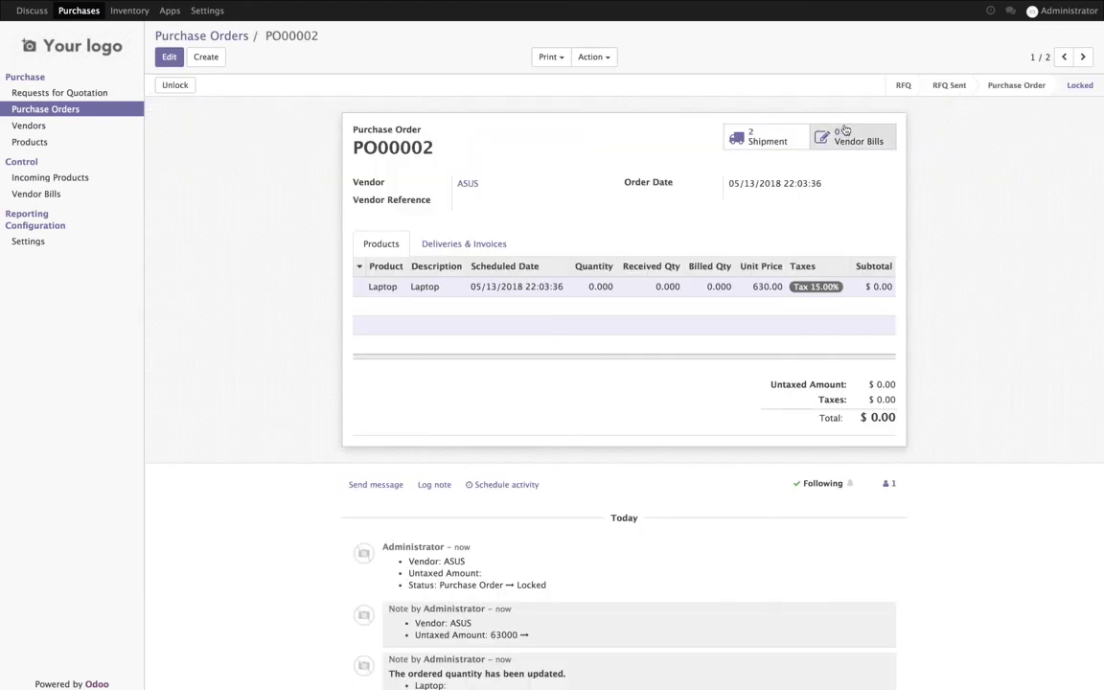
{"action": "left_click", "coordinate": [755, 136]}
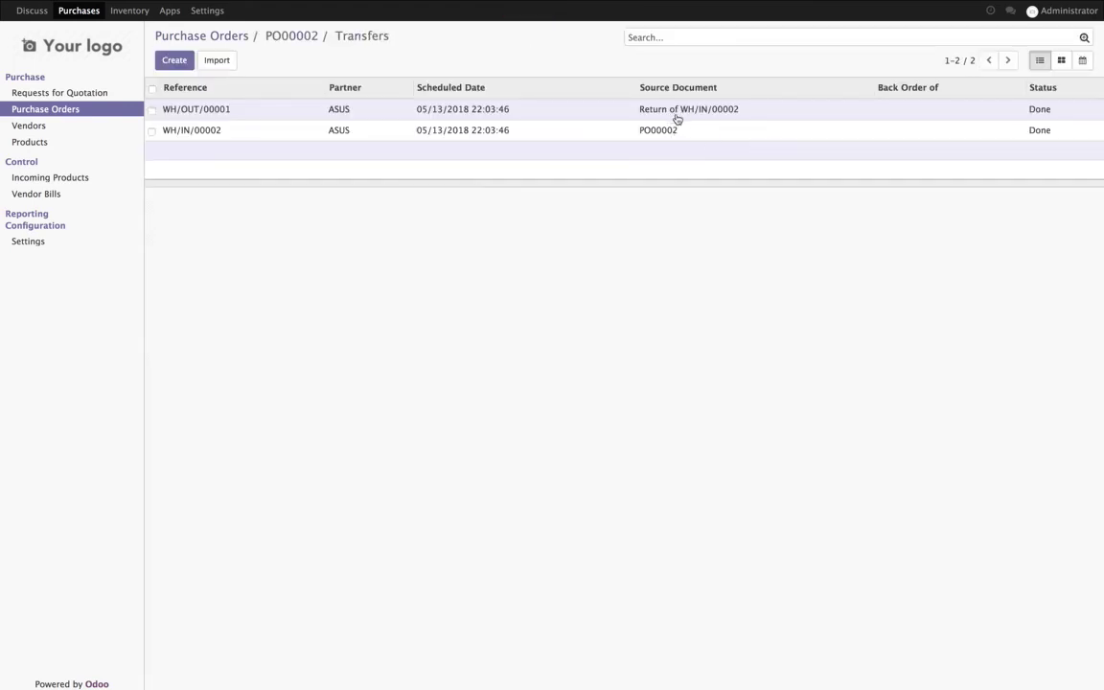
{"action": "left_click", "coordinate": [206, 37]}
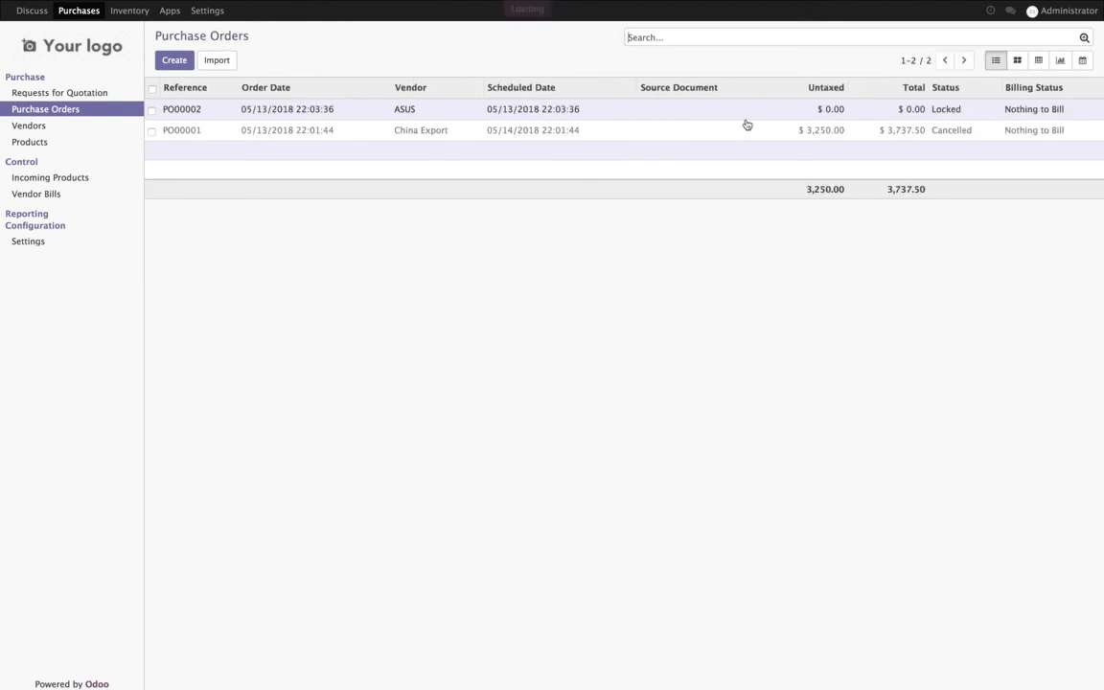